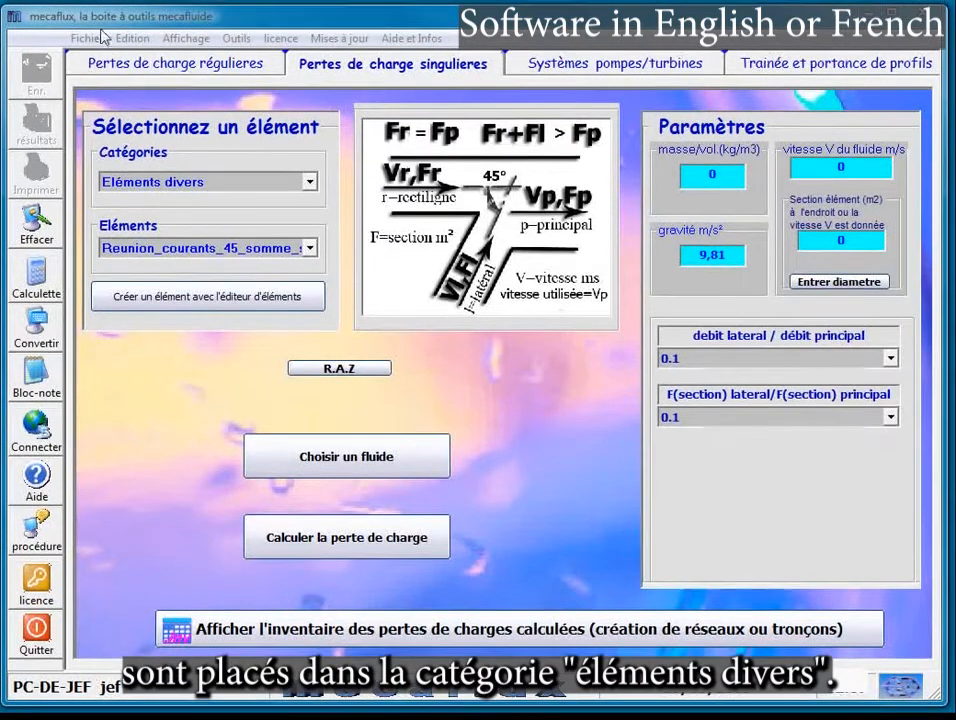
Browse the elements in the Eléments divers category and select the 45° current-merging element, Reunion_courants_45_somme
{"action": "left_click", "coordinate": [310, 248]}
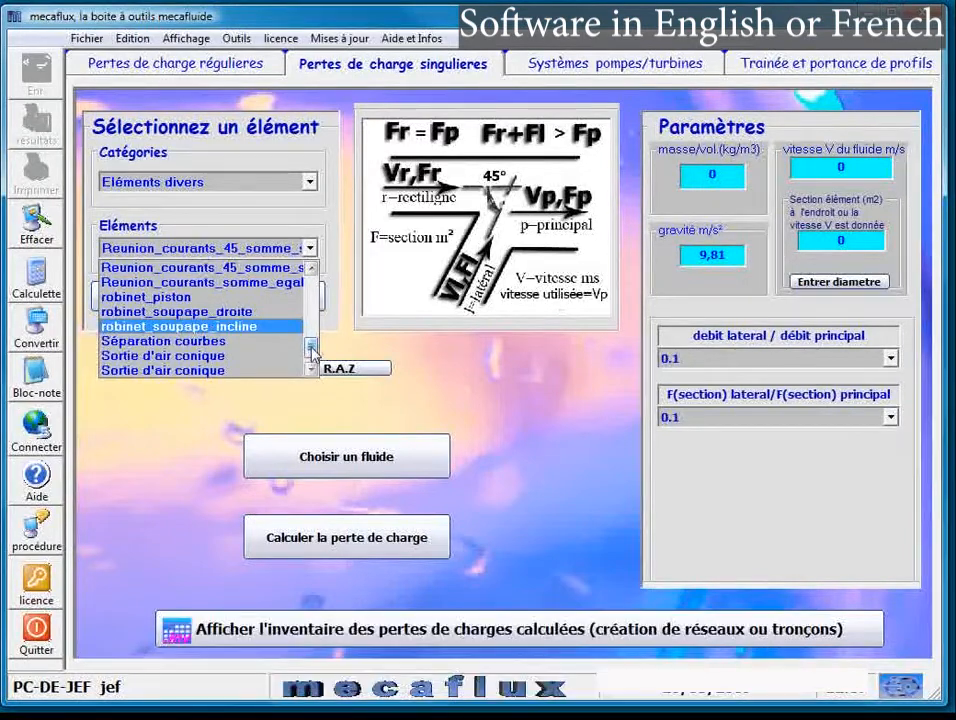
{"action": "mouse_move", "coordinate": [312, 352]}
{"action": "left_mouse_down"}
{"action": "mouse_move", "coordinate": [315, 319]}
{"action": "mouse_move", "coordinate": [315, 355]}
{"action": "left_mouse_up"}
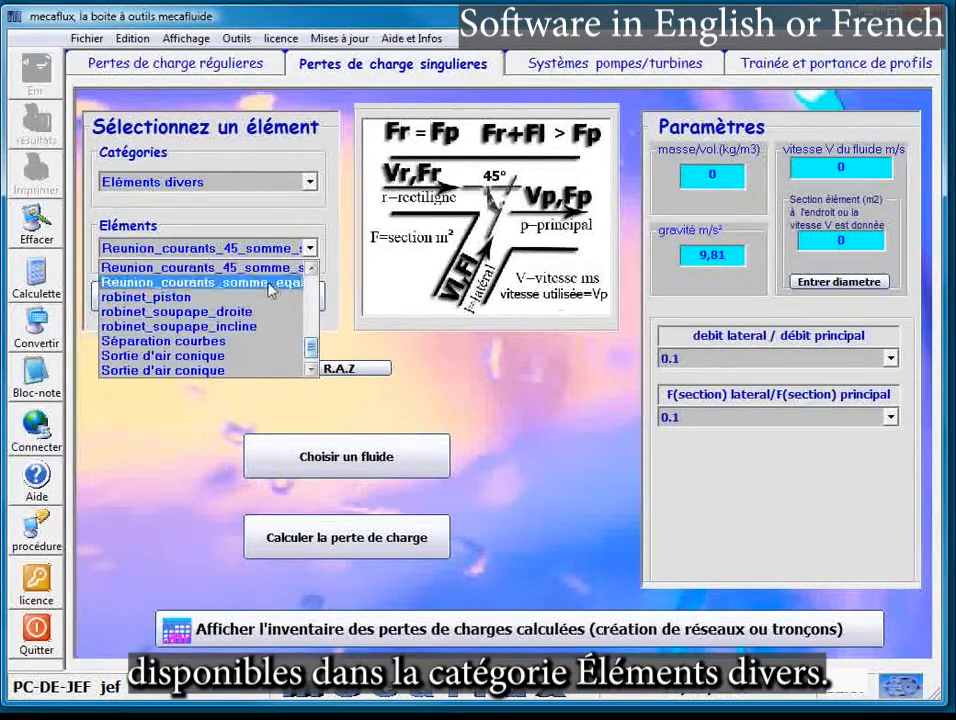
{"action": "left_click", "coordinate": [268, 266]}
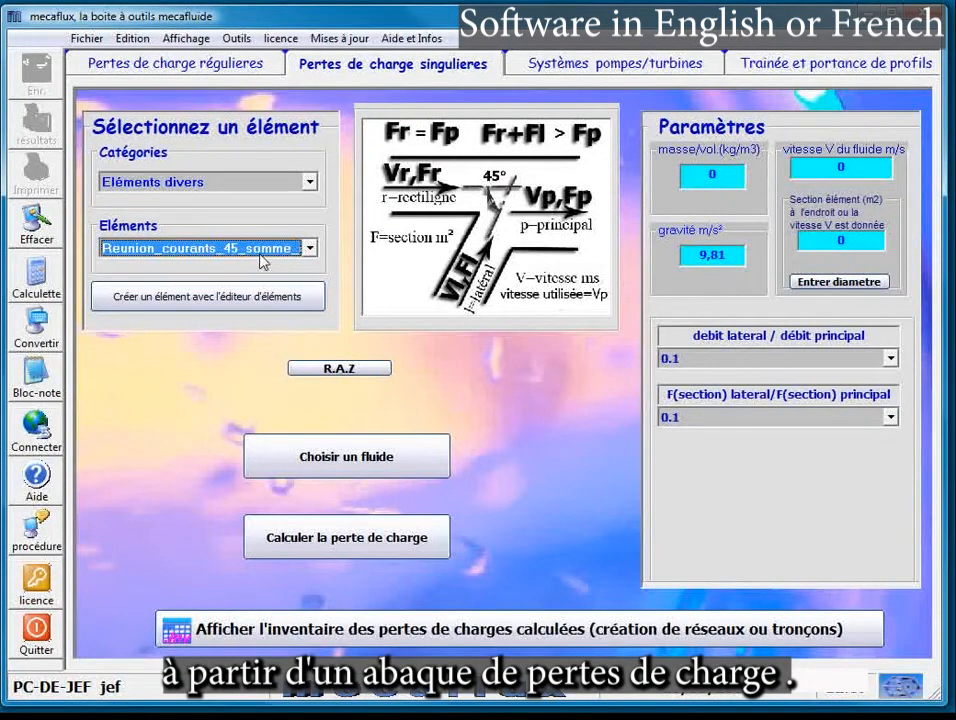
{"action": "left_click", "coordinate": [250, 296]}
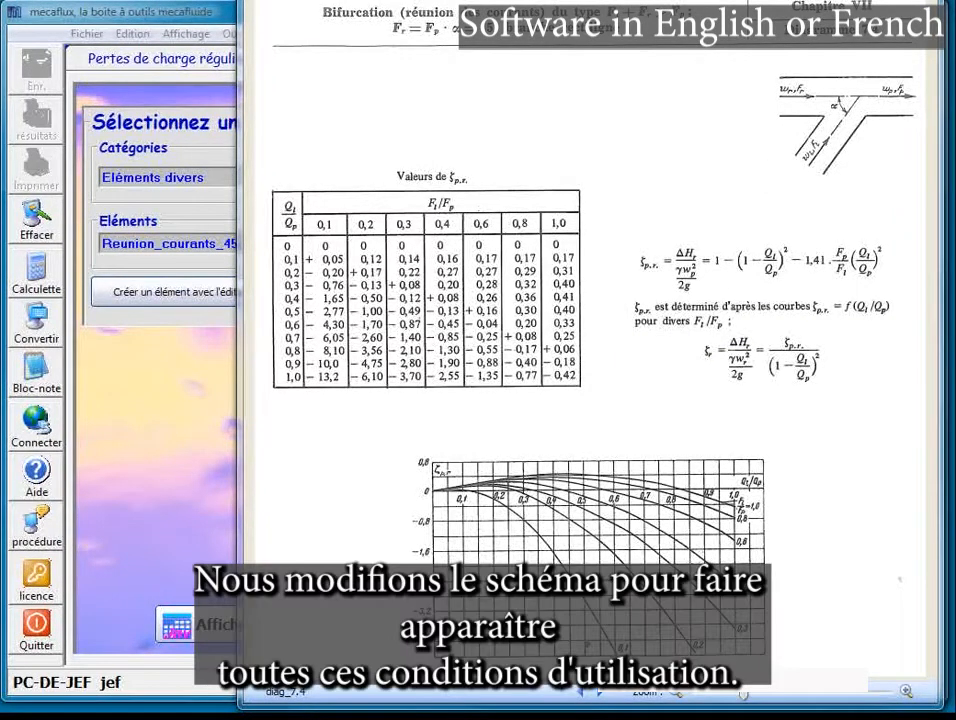
Bring the 45° junction schematic beside the coefficient table, and move the reference images aside to uncover the element selection area
{"action": "left_click_drag", "start_coordinate": [955, 36], "coordinate": [782, 30]}
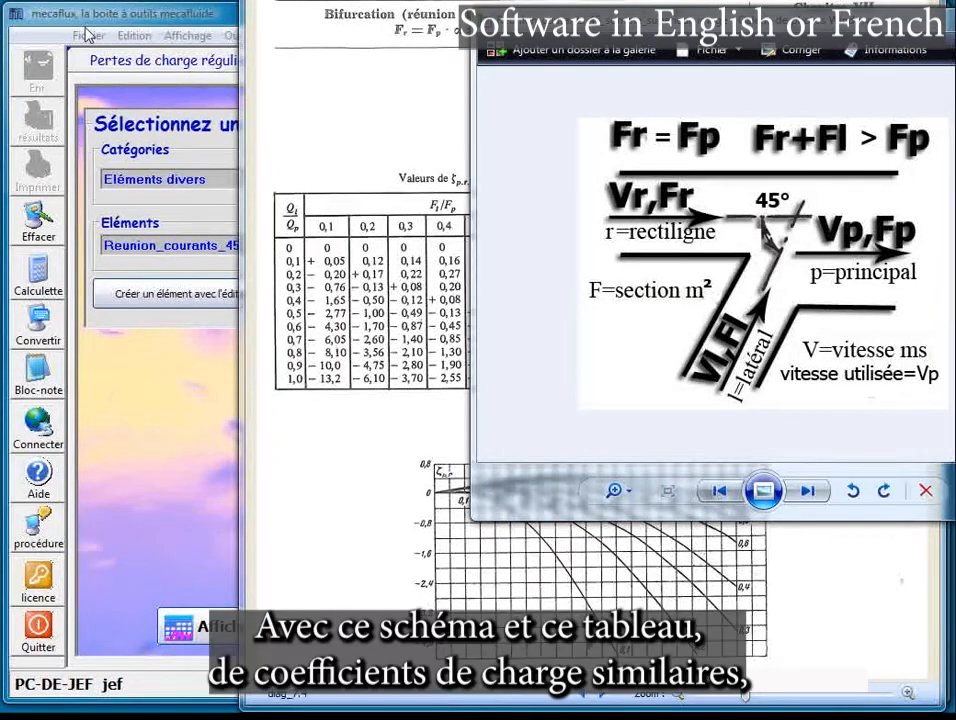
{"action": "left_click_drag", "start_coordinate": [525, 22], "coordinate": [738, 37]}
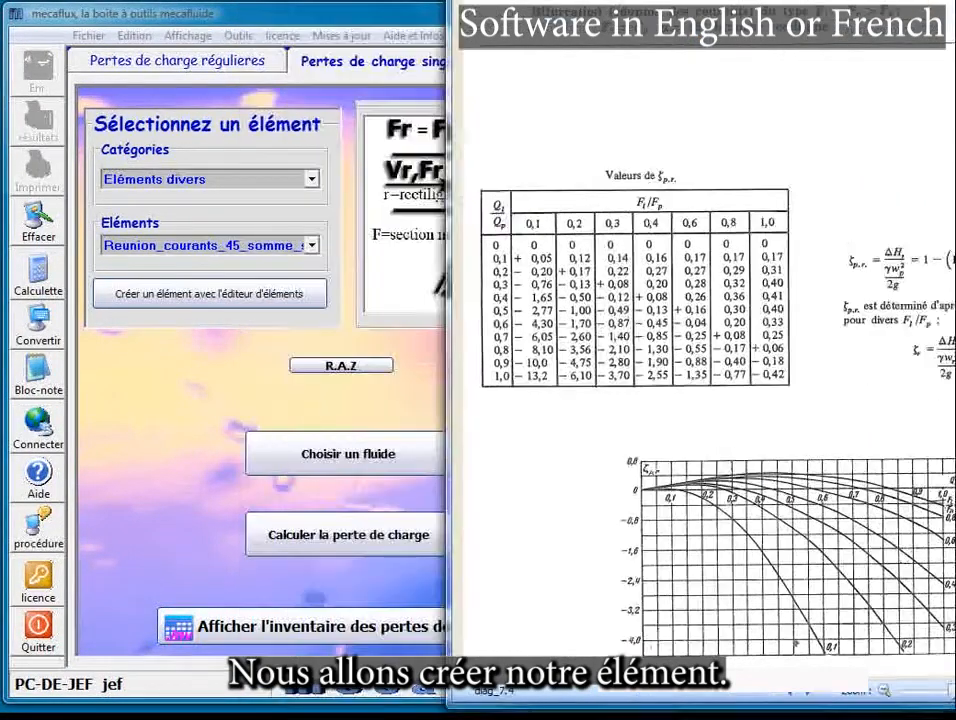
{"action": "left_click_drag", "start_coordinate": [640, 5], "coordinate": [775, 16]}
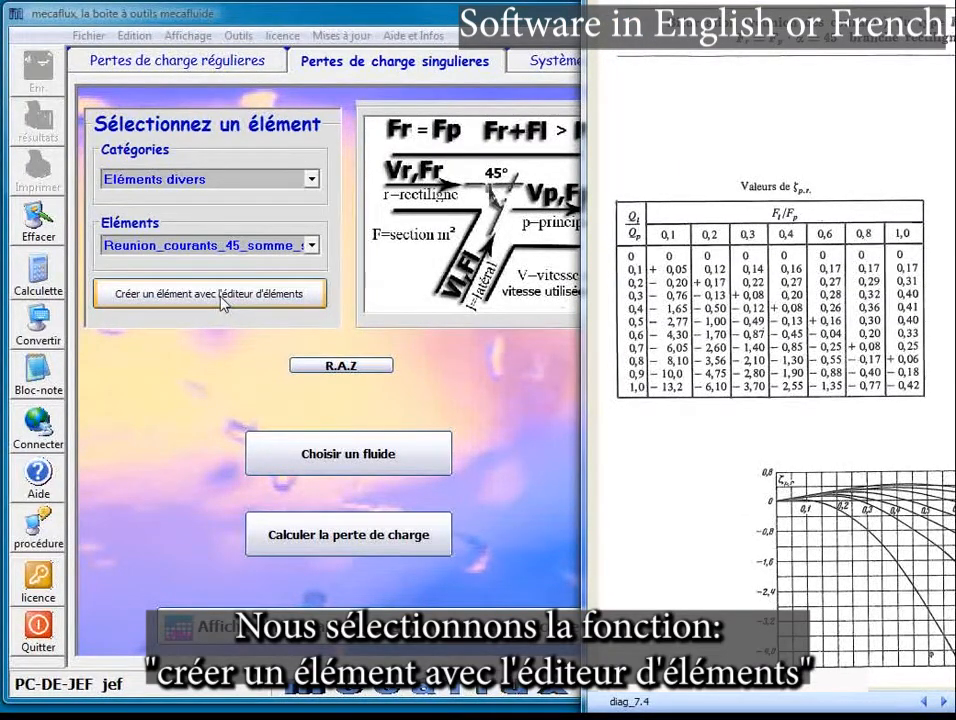
Create a new element named Reunion_courants_45_somme_superieur with the element editor and continue to its parameter definition
{"action": "left_click", "coordinate": [222, 303]}
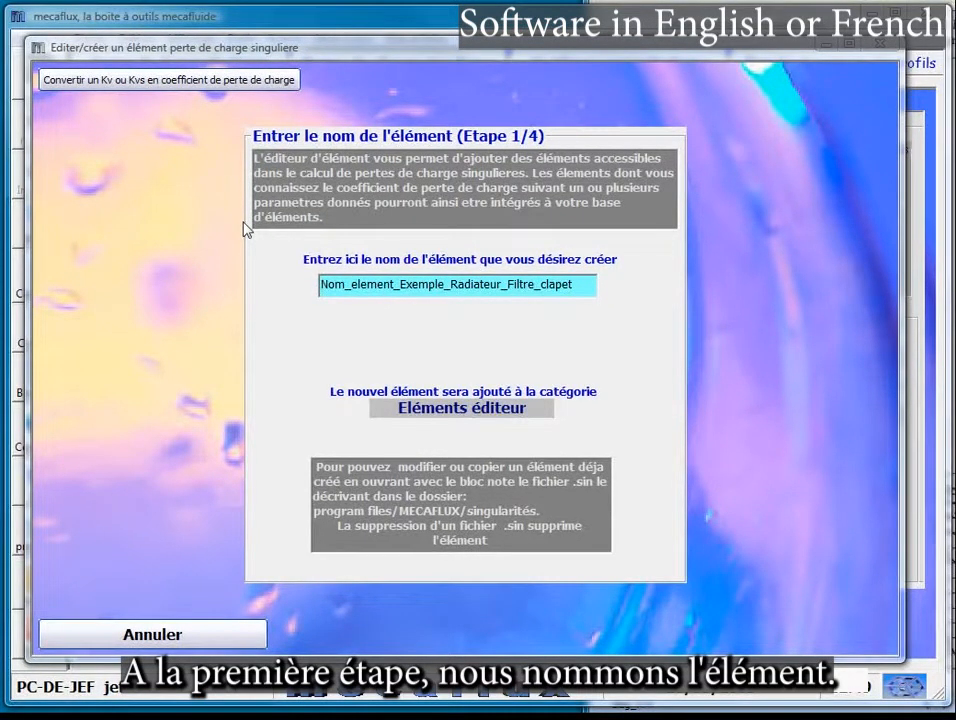
{"action": "left_click_drag", "start_coordinate": [587, 286], "coordinate": [299, 283]}
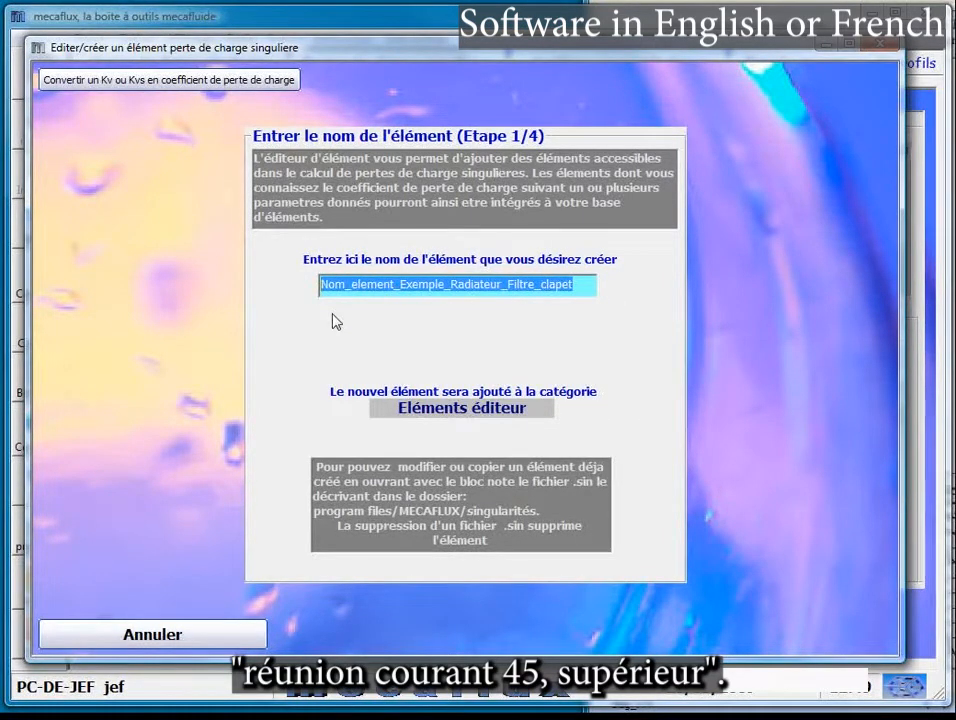
{"action": "type", "text": "Reunion_courants_45_somme_superieur"}
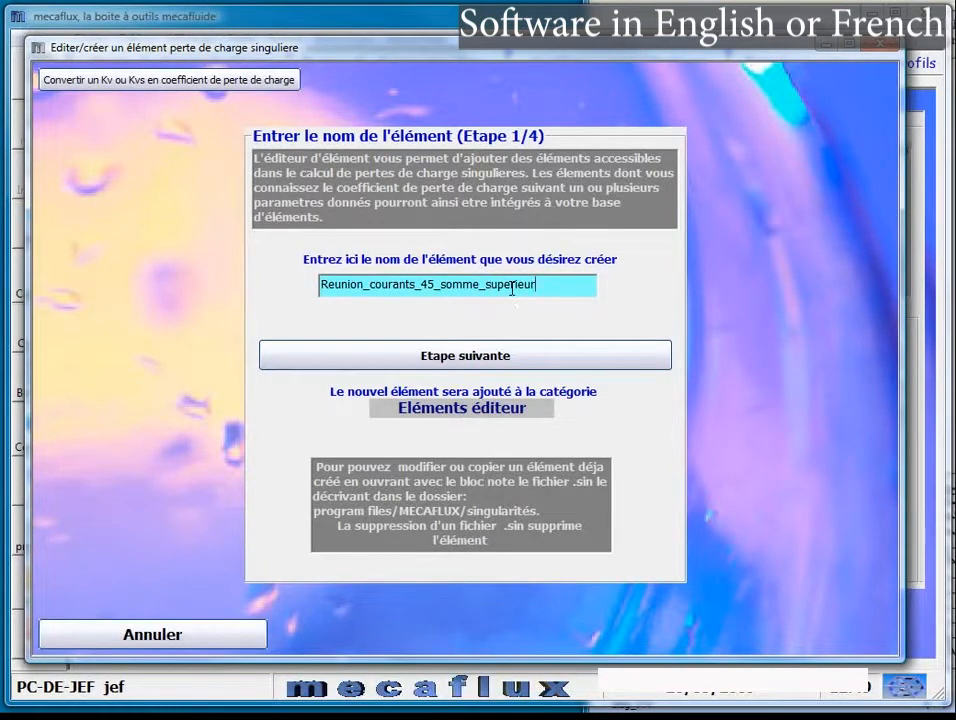
{"action": "left_click", "coordinate": [462, 356]}
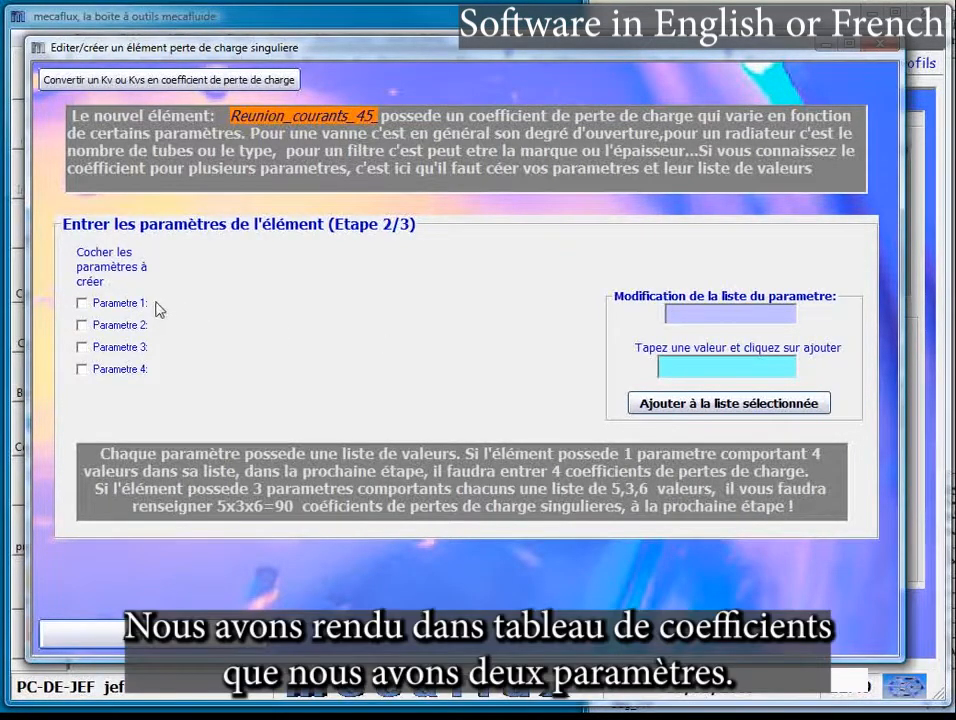
Enable parameters 1 and 2 and name parameter 1 "debit lateral/débit pricipal", using the coefficient table as reference
{"action": "left_click", "coordinate": [84, 305]}
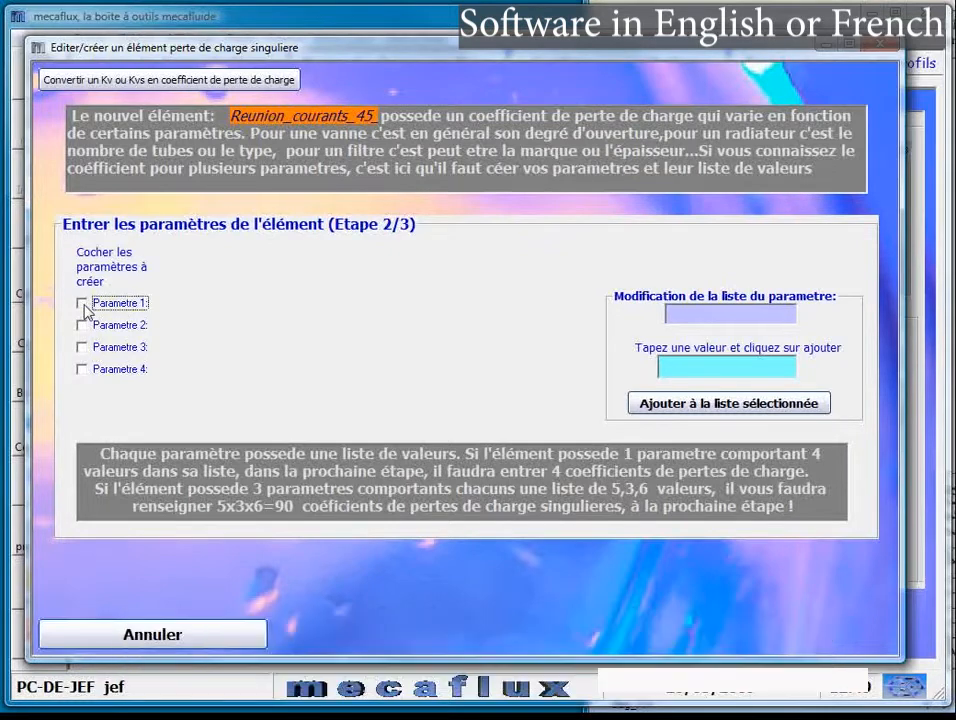
{"action": "left_click", "coordinate": [83, 326]}
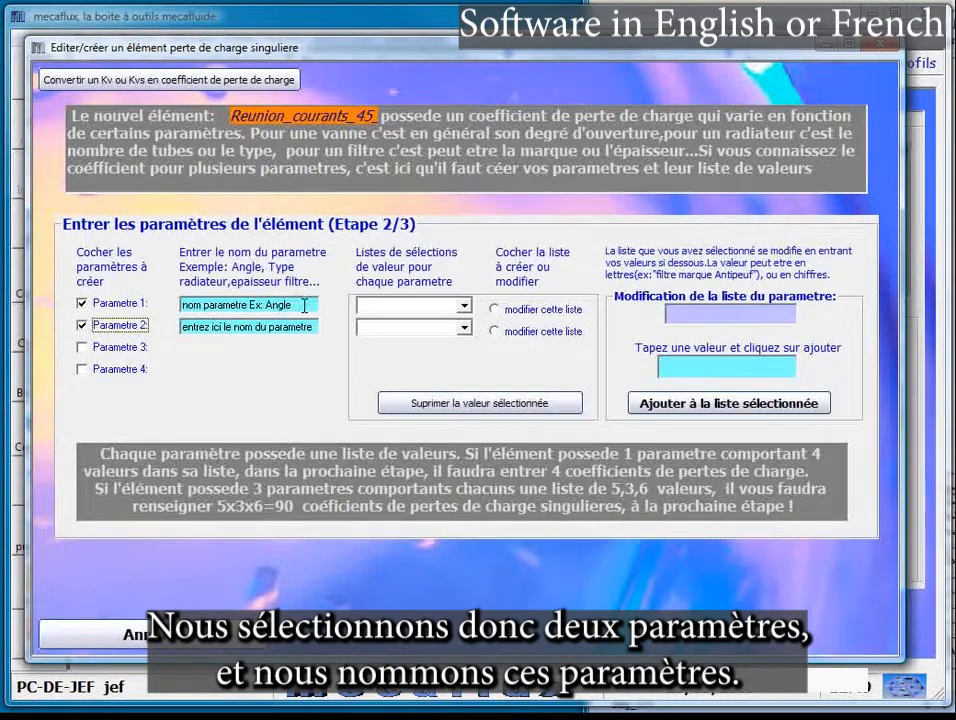
{"action": "left_click_drag", "start_coordinate": [304, 305], "coordinate": [182, 305]}
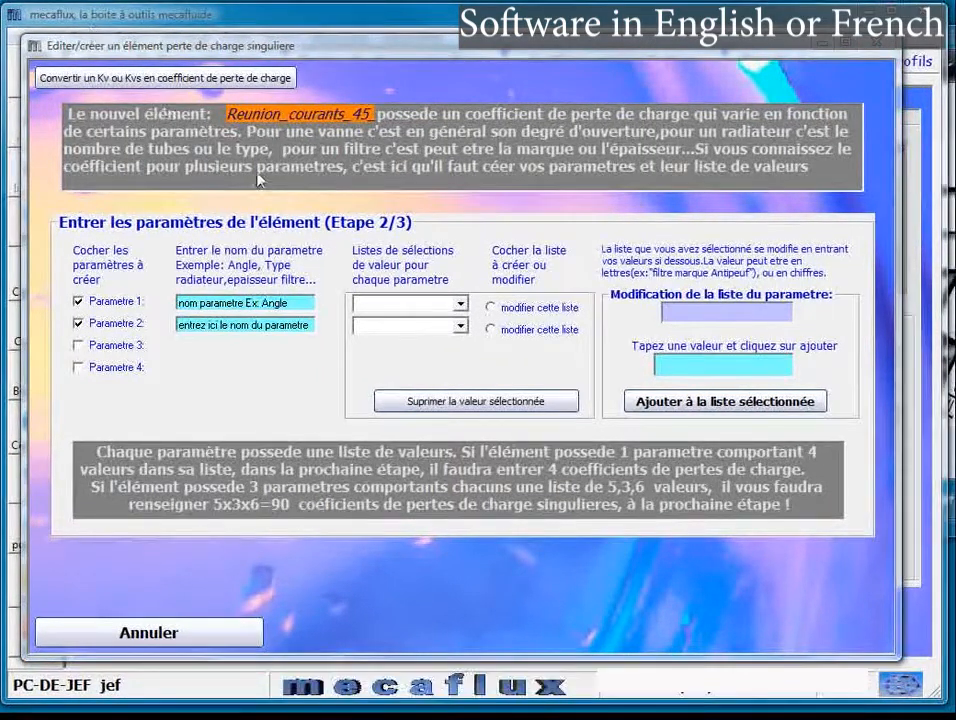
{"action": "left_click_drag", "start_coordinate": [955, 258], "coordinate": [752, 333]}
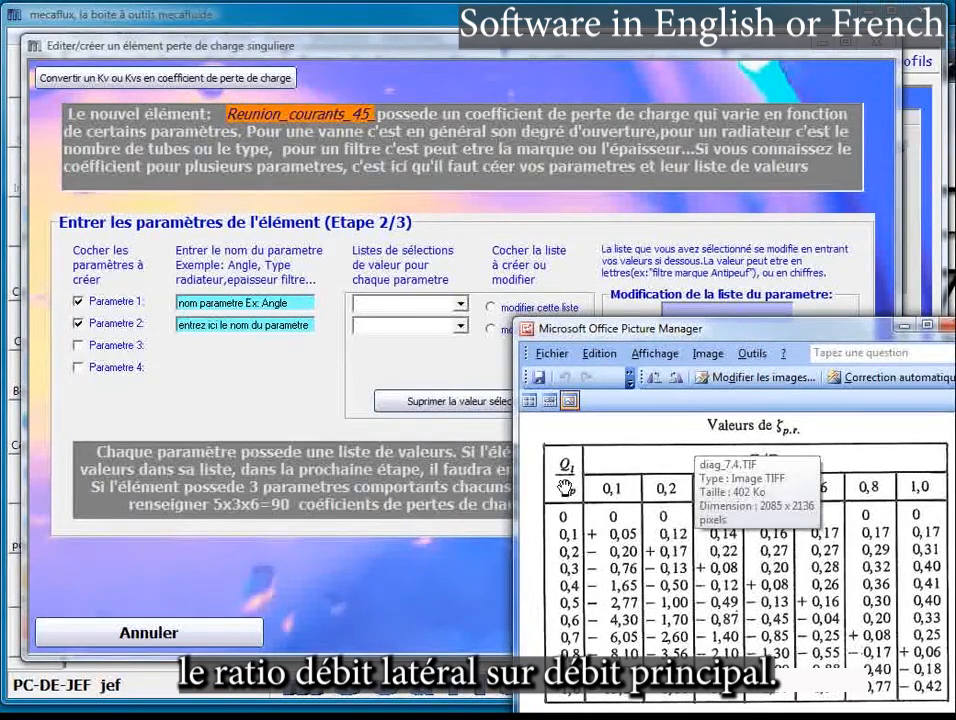
{"action": "left_click", "coordinate": [296, 302]}
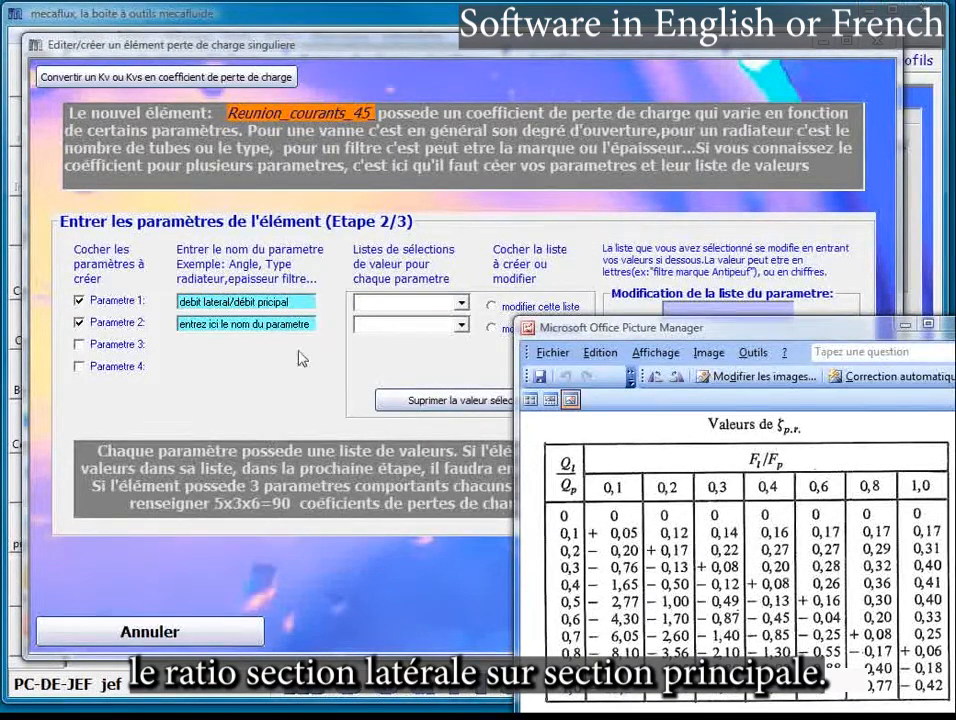
Name parameter 2 as the ratio of lateral section to principal section, beginning with "F(section laterale)l/Fp"
{"action": "left_click_drag", "start_coordinate": [312, 326], "coordinate": [144, 321]}
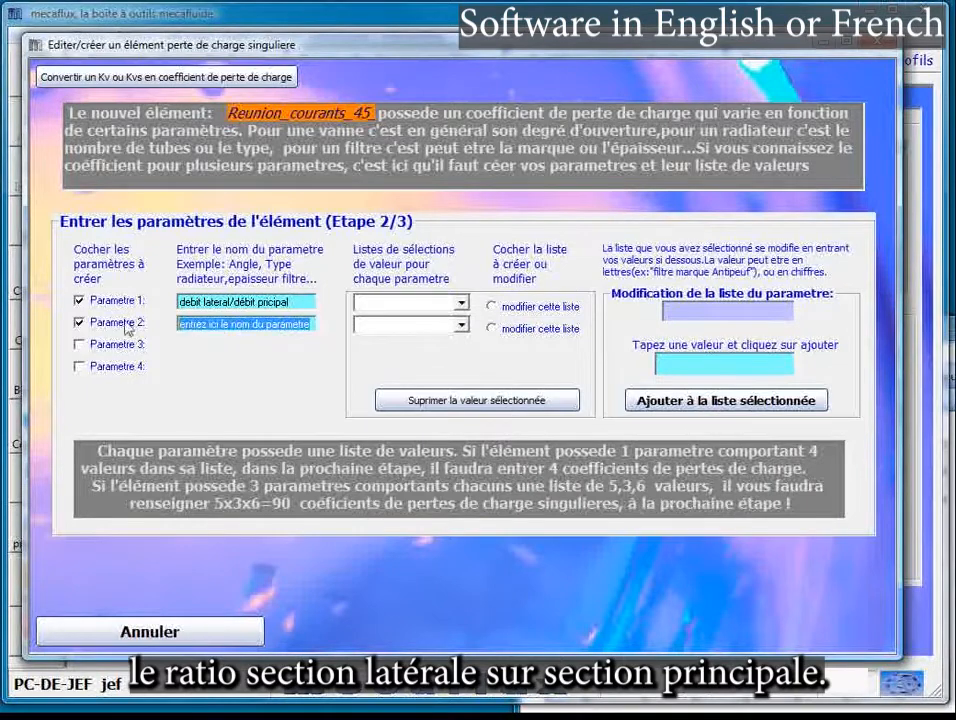
{"action": "key", "text": "ctrl+v"}
{"action": "left_click_drag", "start_coordinate": [226, 324], "coordinate": [186, 324]}
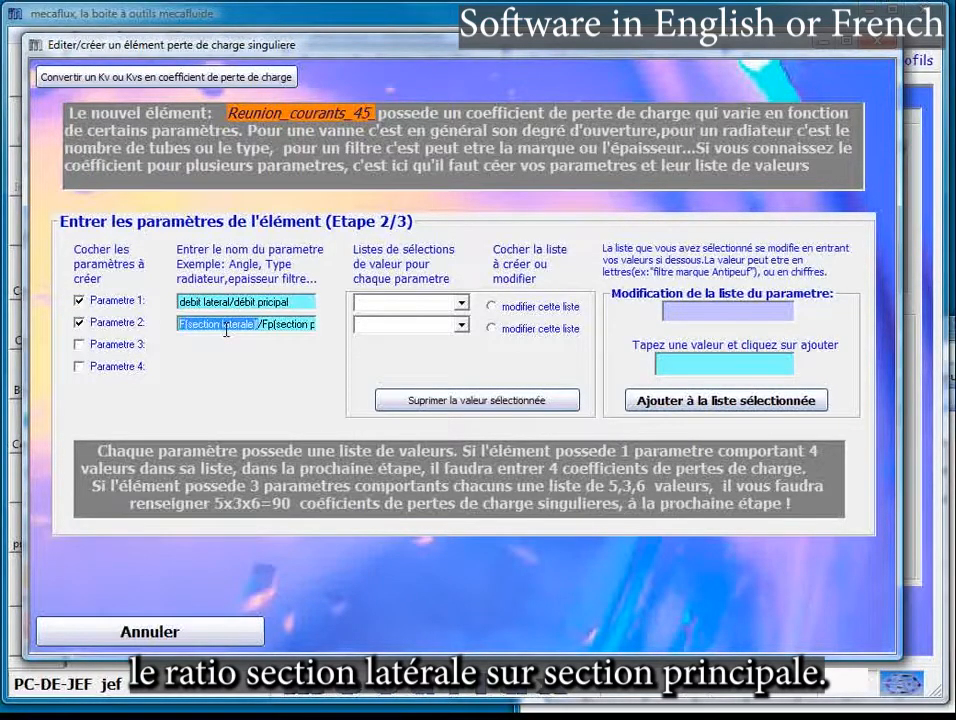
Add 0.1 to the value list of parameter 1, reading it from the vertical Ql/Qp column of the coefficient table
{"action": "left_click", "coordinate": [377, 304]}
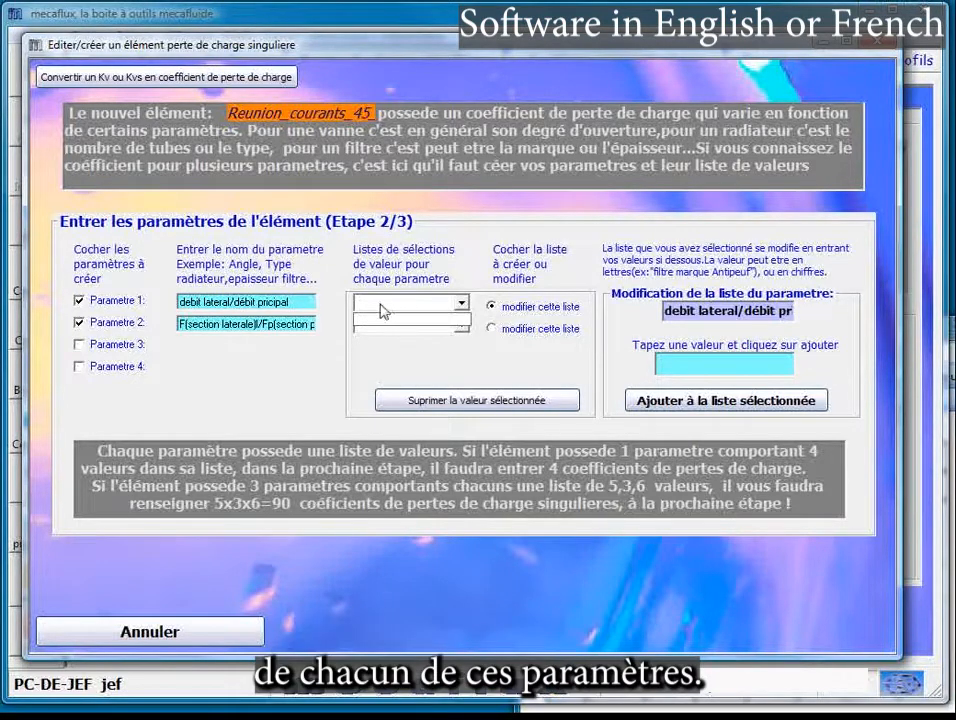
{"action": "left_click", "coordinate": [447, 305]}
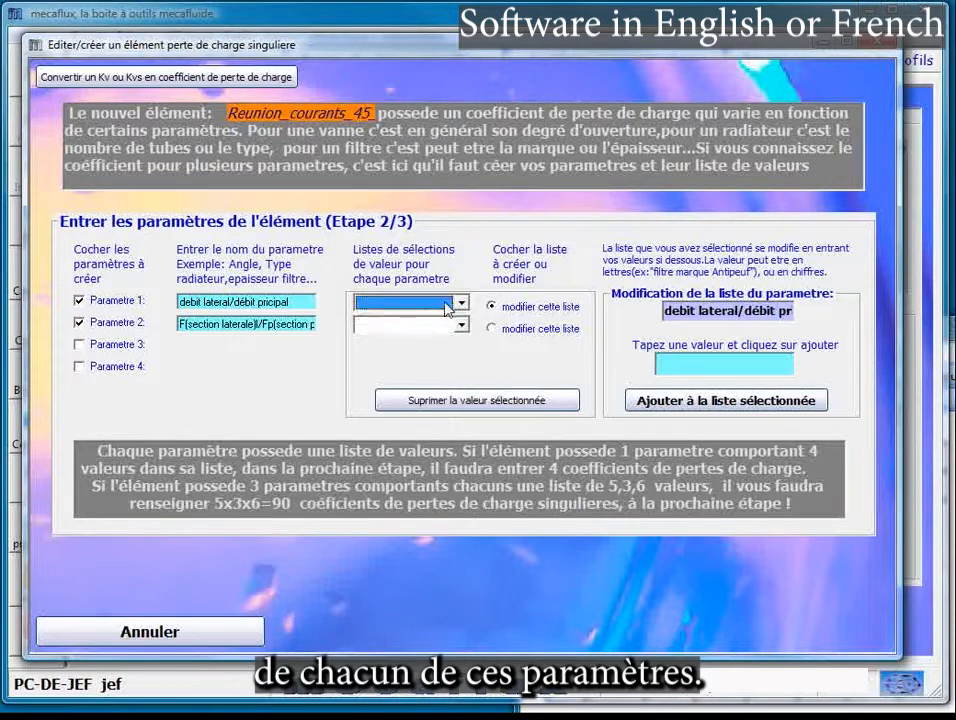
{"action": "left_click", "coordinate": [667, 366]}
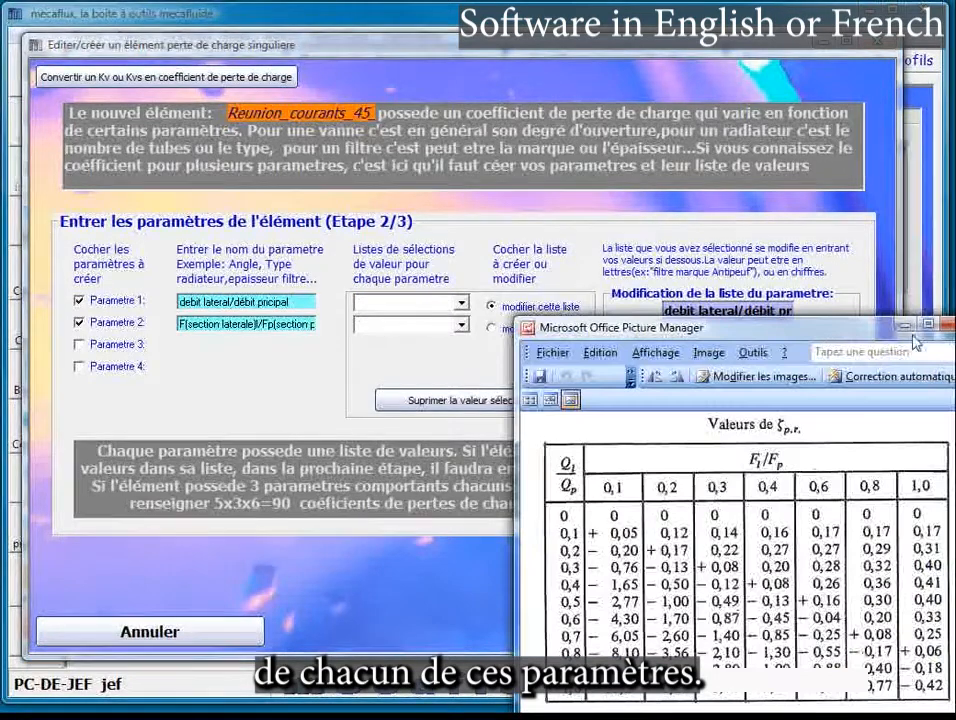
{"action": "left_click_drag", "start_coordinate": [833, 341], "coordinate": [371, 232]}
{"action": "left_click_drag", "start_coordinate": [270, 48], "coordinate": [838, 0]}
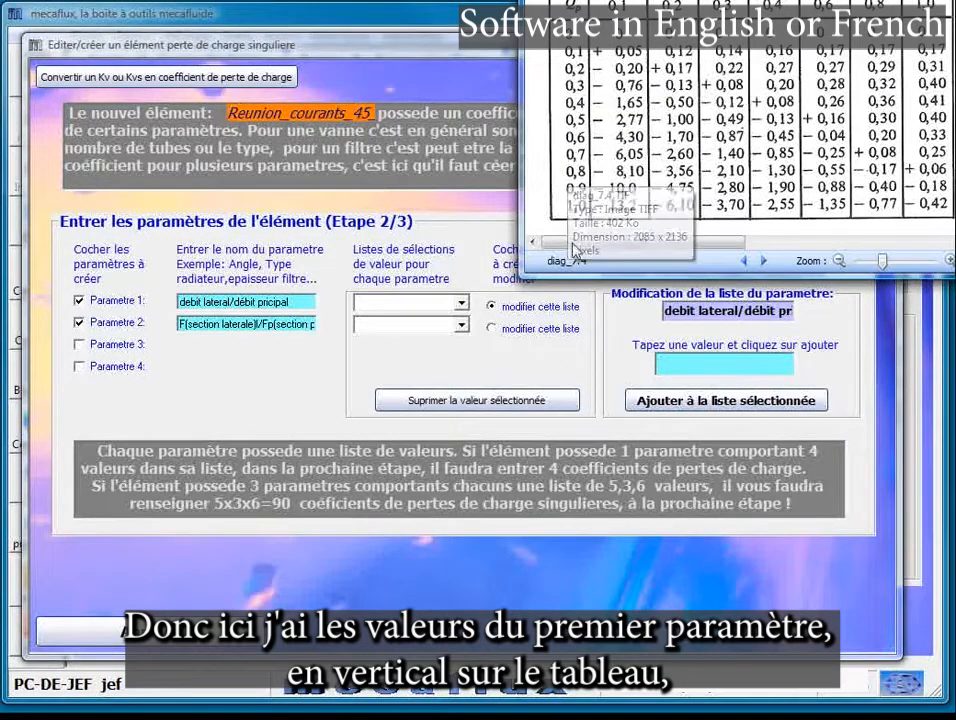
{"action": "left_click", "coordinate": [700, 363]}
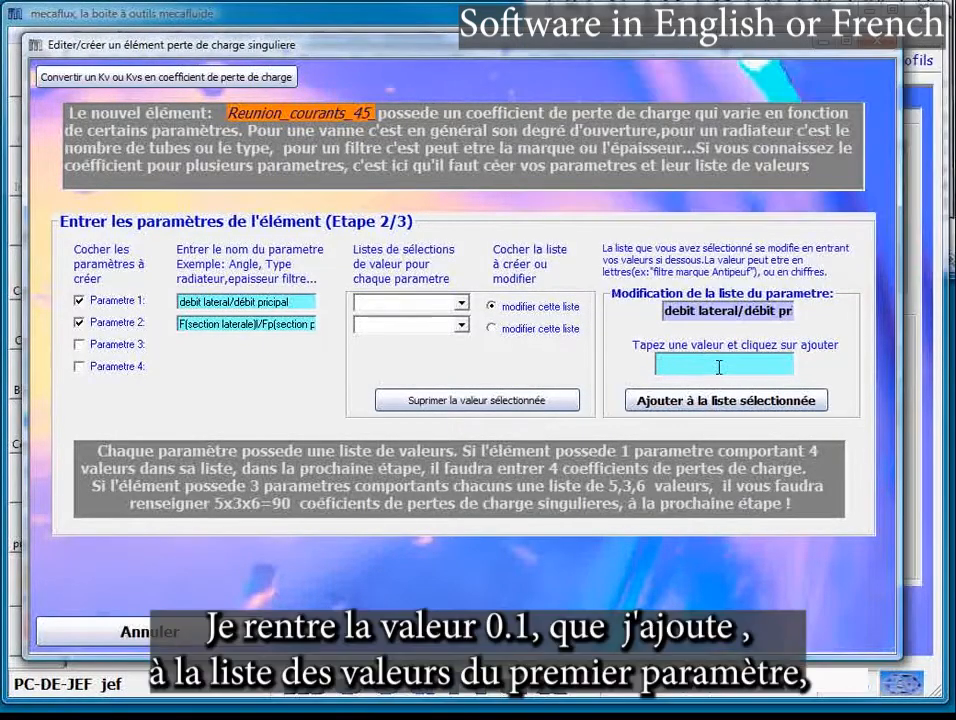
{"action": "type", "text": "0.1"}
{"action": "left_click", "coordinate": [687, 403]}
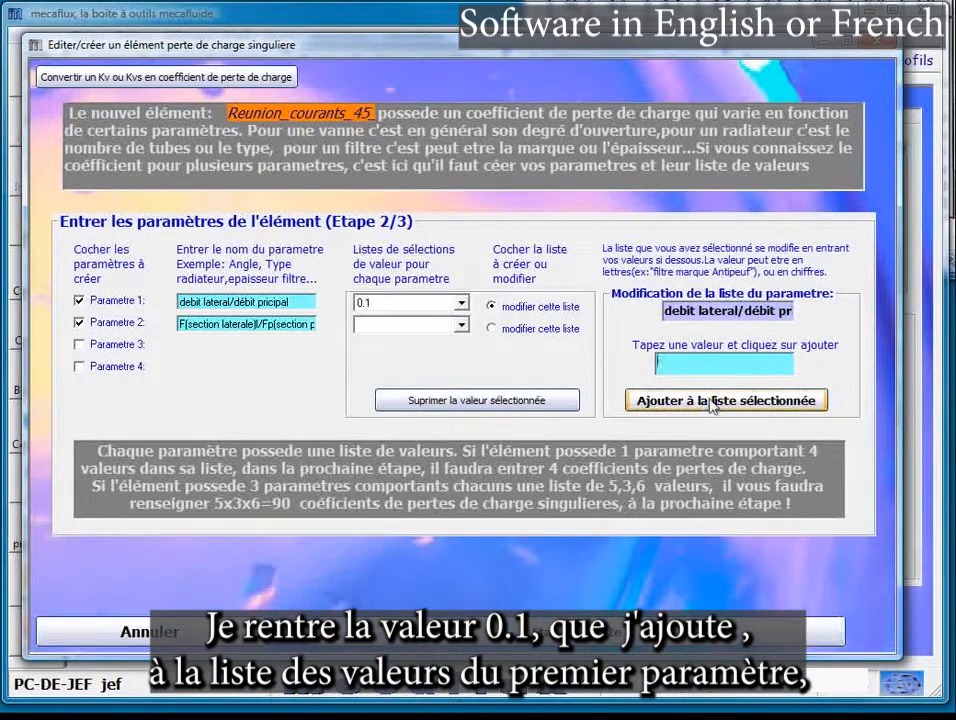
Check parameter 1's value list and add 0.2 to it
{"action": "left_click", "coordinate": [461, 302]}
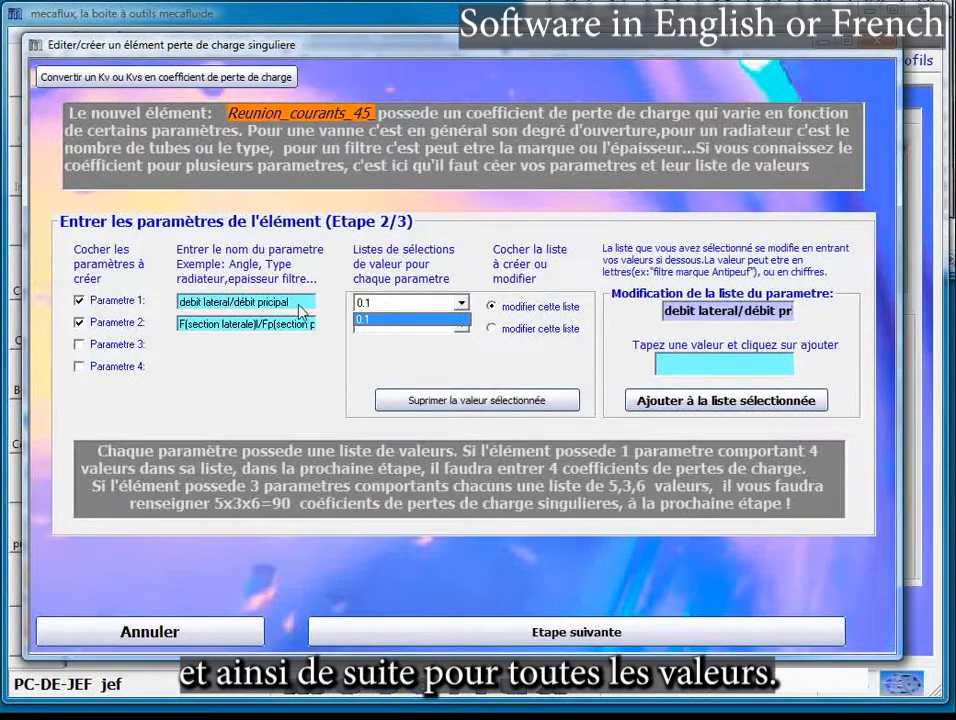
{"action": "left_click", "coordinate": [393, 317]}
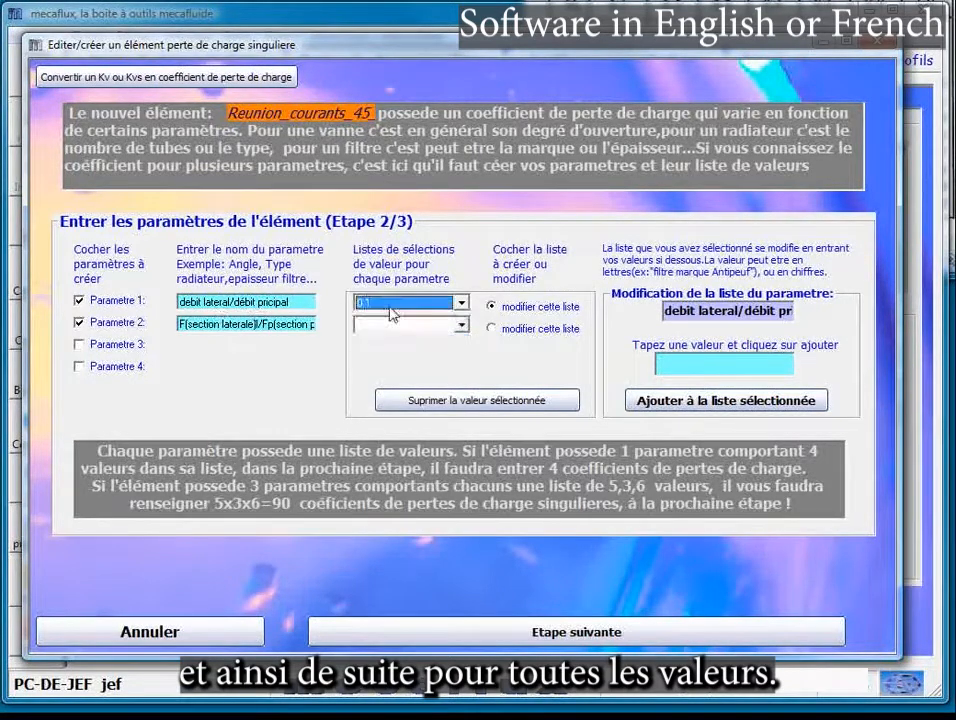
{"action": "left_click", "coordinate": [673, 364]}
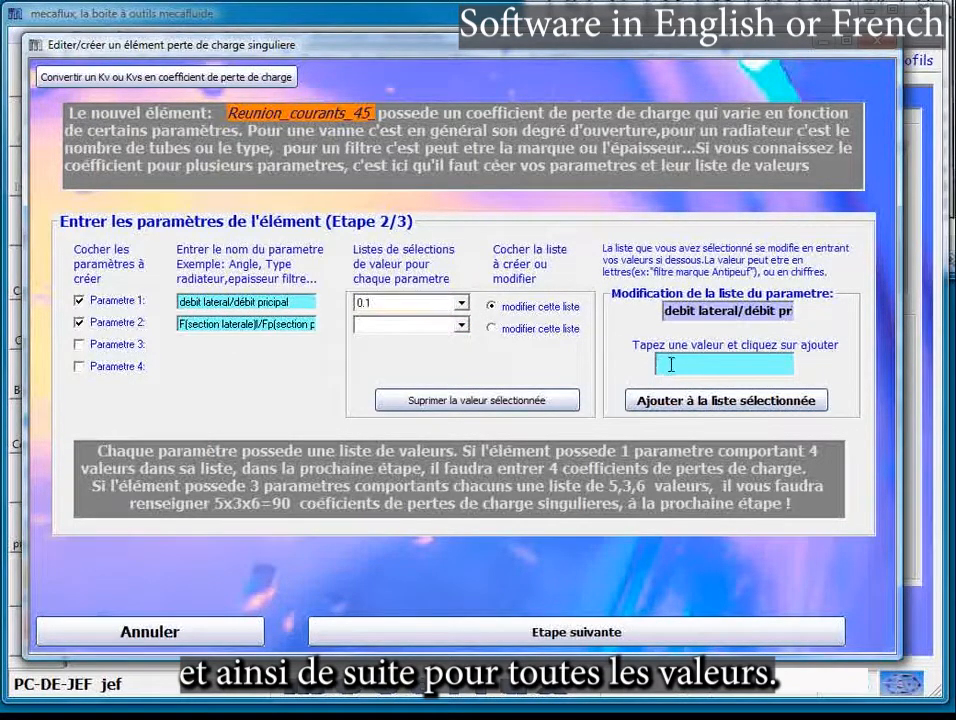
{"action": "left_click", "coordinate": [649, 400]}
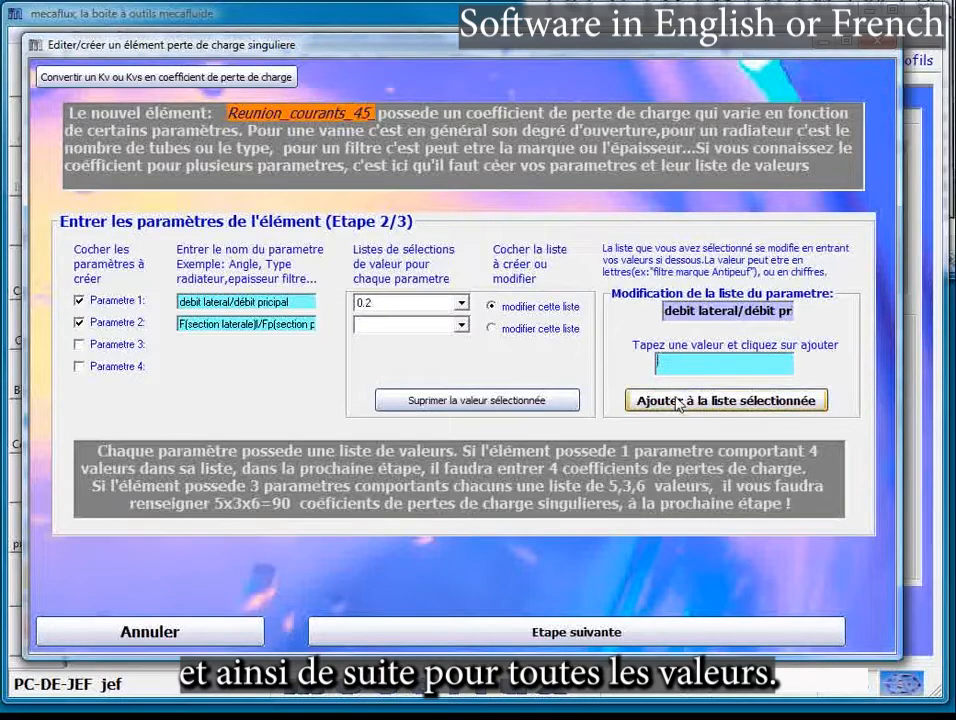
Check parameter 2's value list against the table's Fl/Fp row and continue to the coefficient entry stage
{"action": "left_click", "coordinate": [462, 306]}
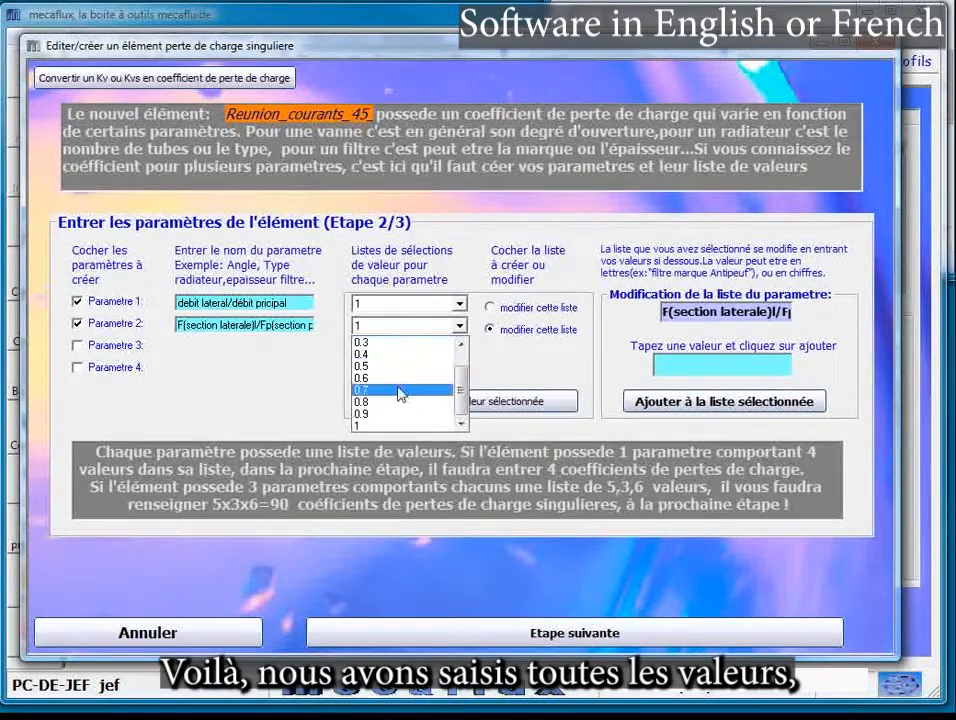
{"action": "left_click", "coordinate": [455, 390]}
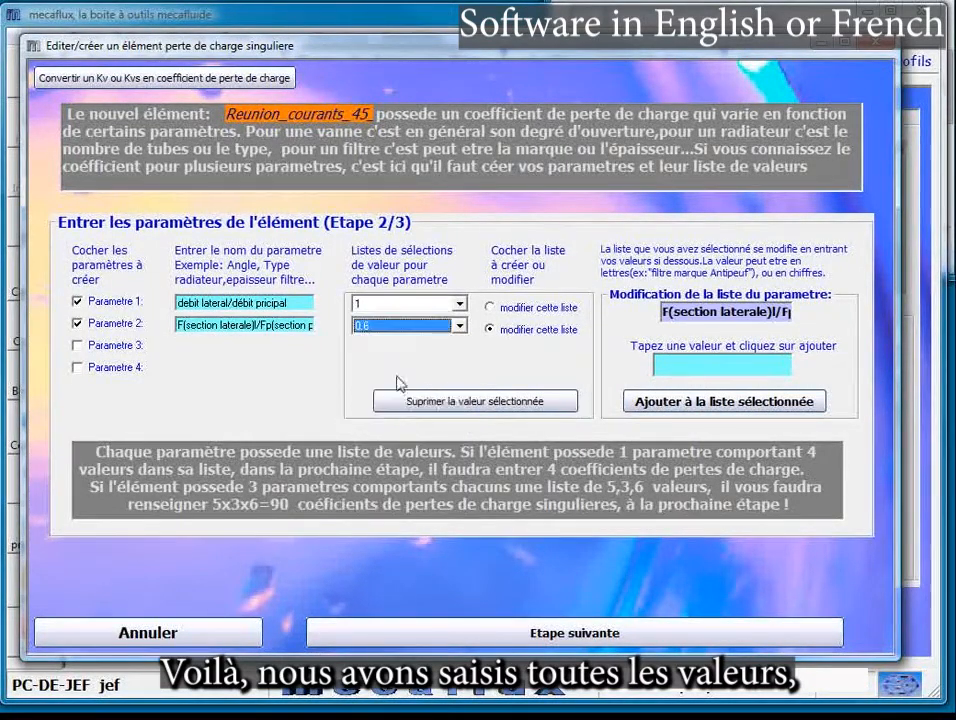
{"action": "left_click", "coordinate": [950, 40]}
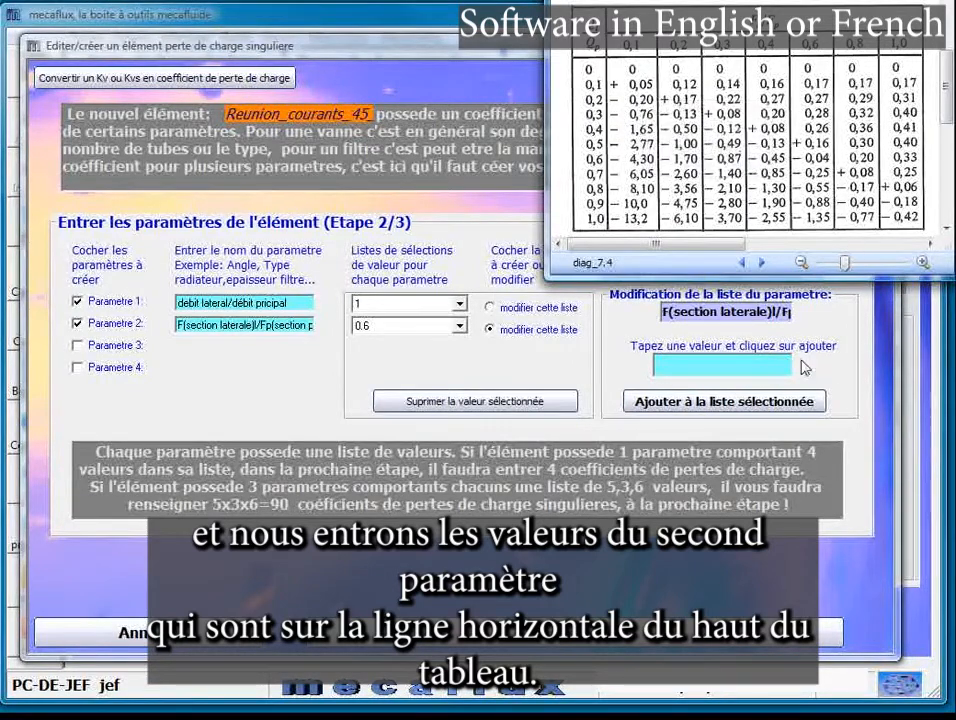
{"action": "left_click", "coordinate": [577, 638]}
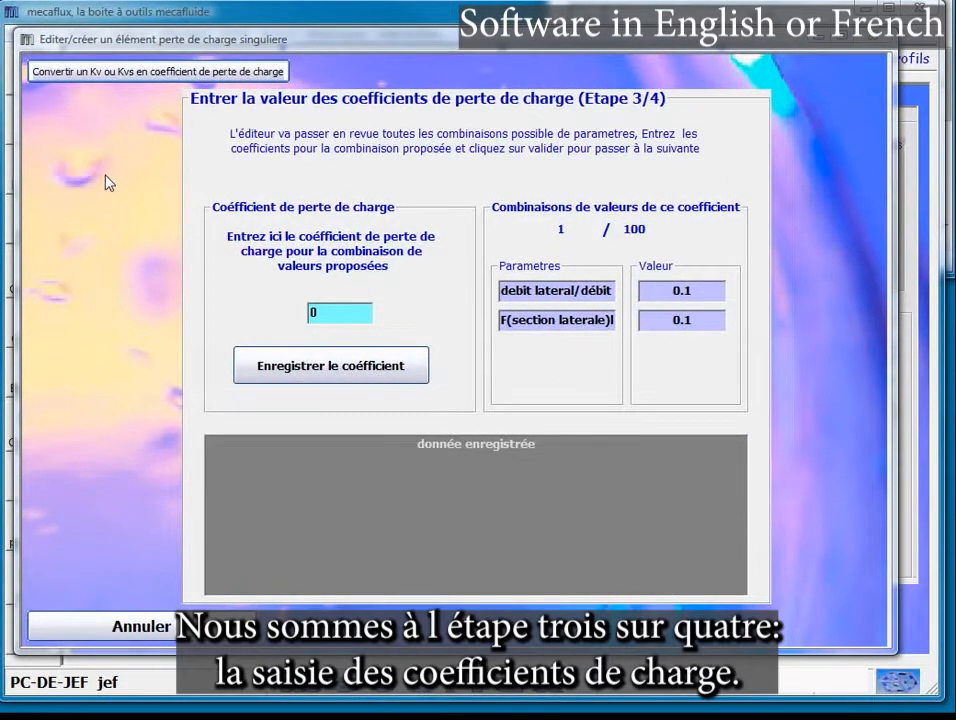
Consult the coefficient table, and shift and narrow the element editor window to make room beside it
{"action": "left_click_drag", "start_coordinate": [790, 2], "coordinate": [769, 2]}
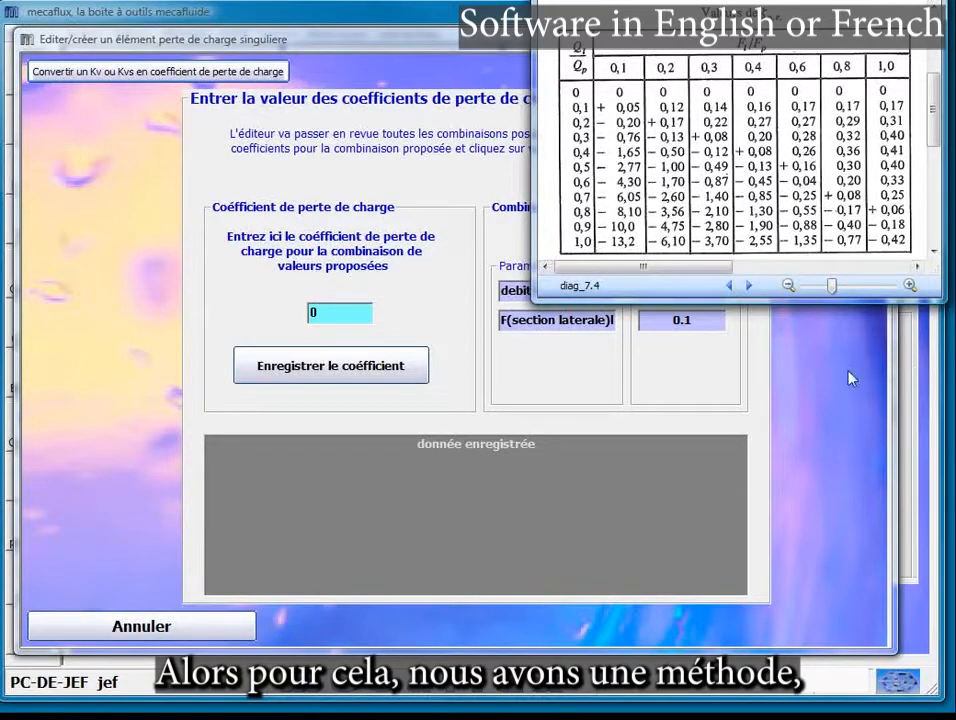
{"action": "left_click_drag", "start_coordinate": [387, 44], "coordinate": [212, 43]}
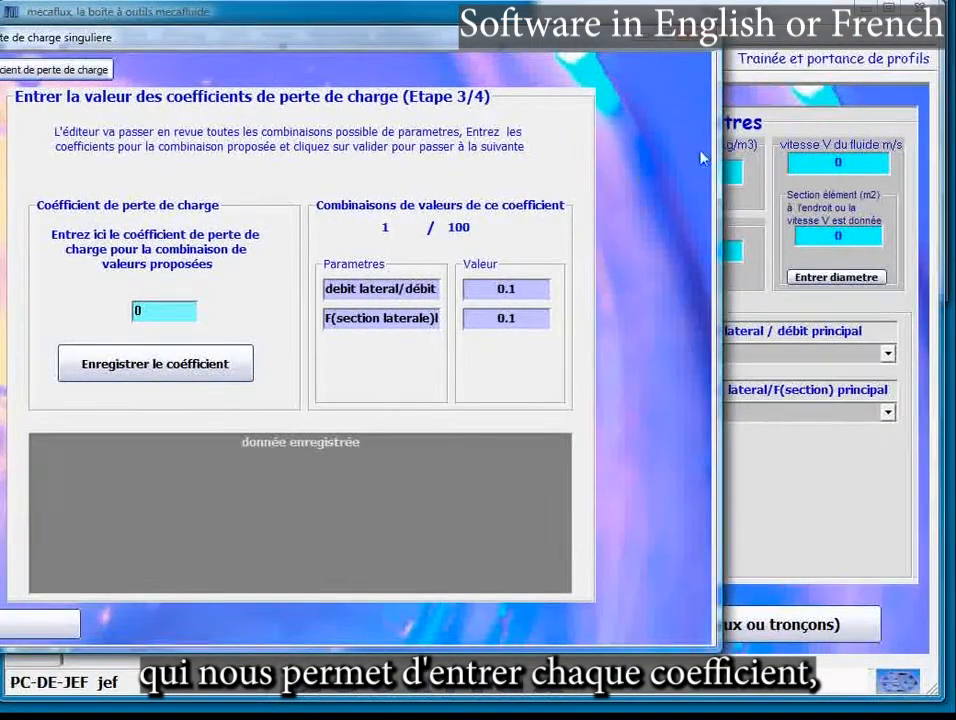
{"action": "left_click_drag", "start_coordinate": [713, 144], "coordinate": [600, 143]}
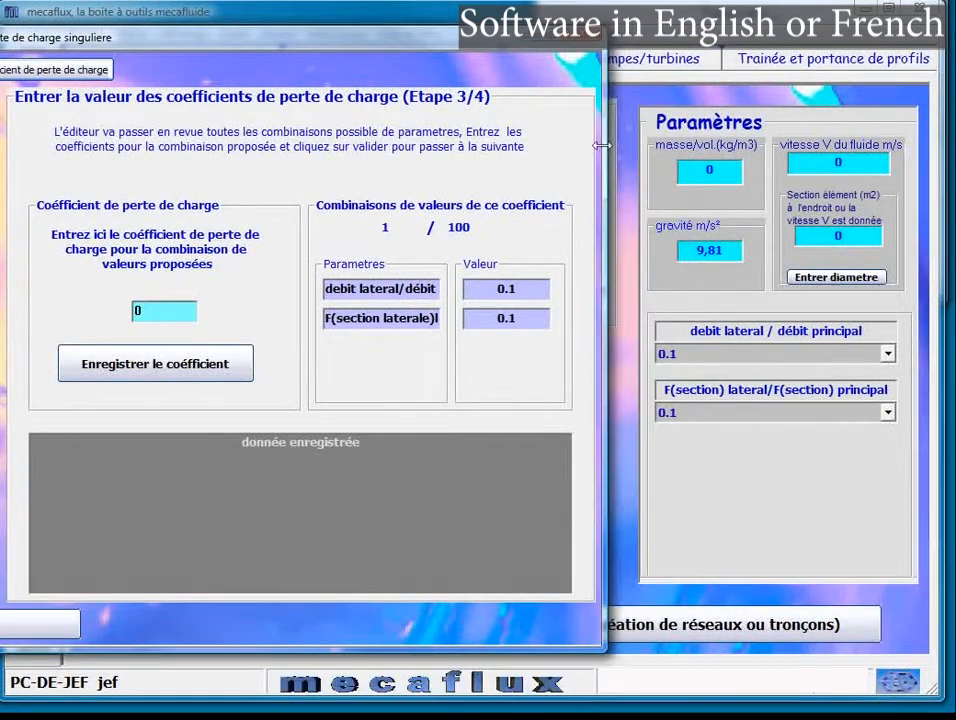
Move the coefficient table beside the editor and read the full parameter names and values of the first combination
{"action": "left_click_drag", "start_coordinate": [725, 3], "coordinate": [762, 0]}
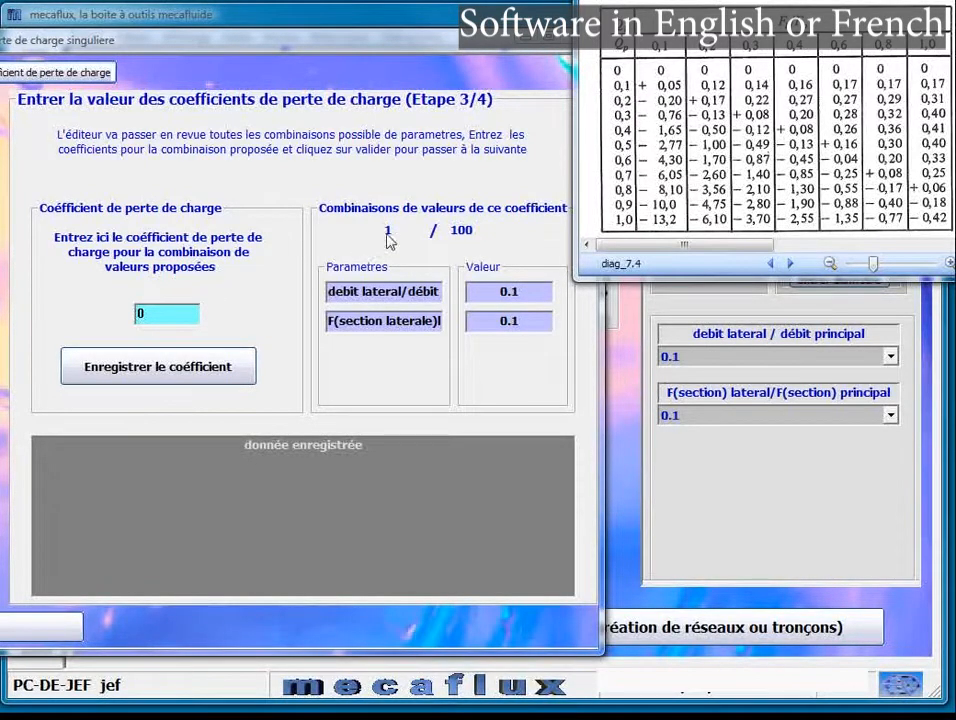
{"action": "left_click_drag", "start_coordinate": [363, 292], "coordinate": [465, 298]}
{"action": "left_click", "coordinate": [489, 292]}
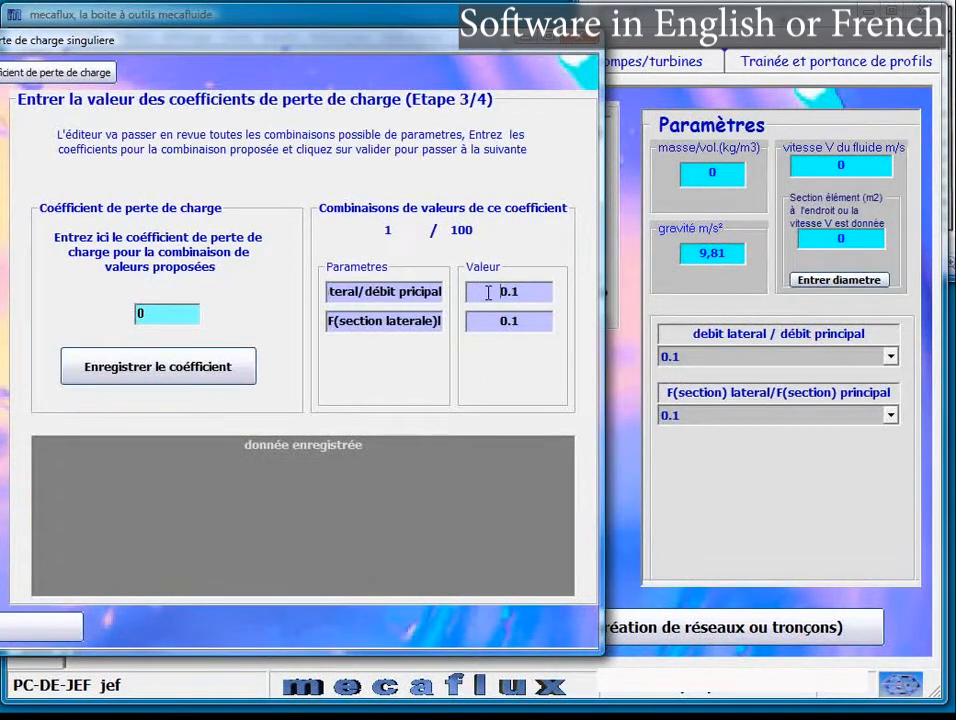
{"action": "left_click_drag", "start_coordinate": [389, 325], "coordinate": [261, 323]}
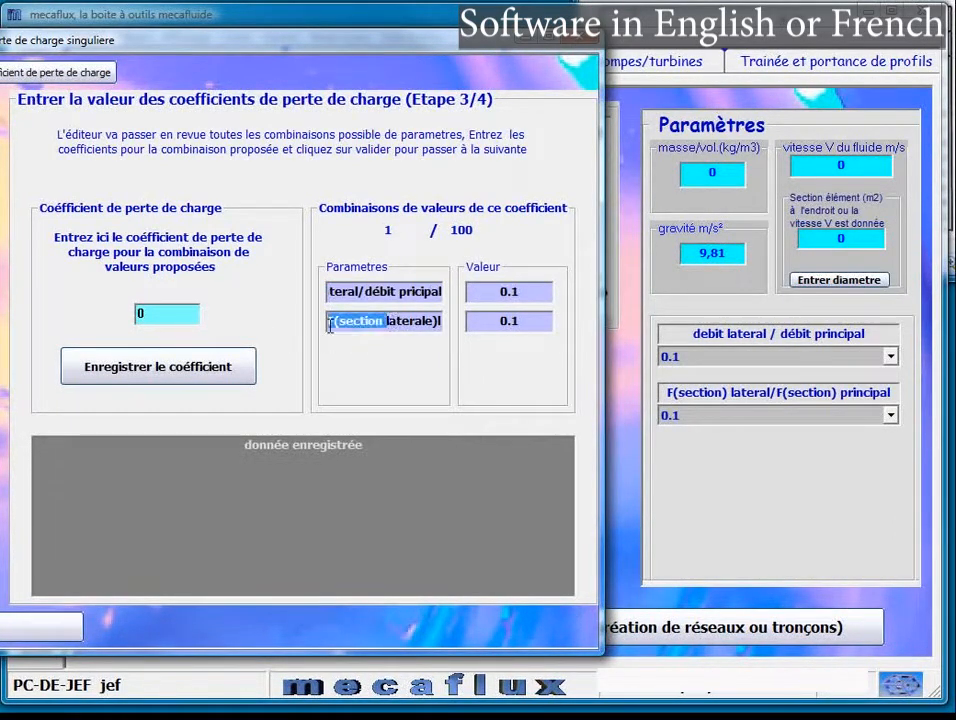
{"action": "left_click_drag", "start_coordinate": [391, 322], "coordinate": [444, 320]}
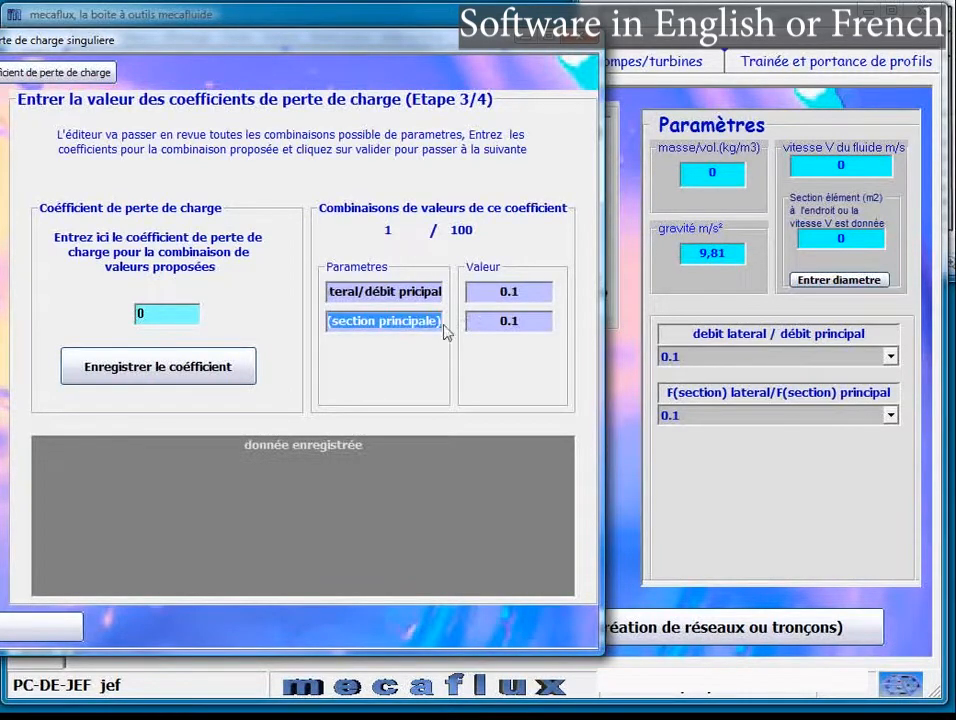
{"action": "key", "text": "alt+Tab"}
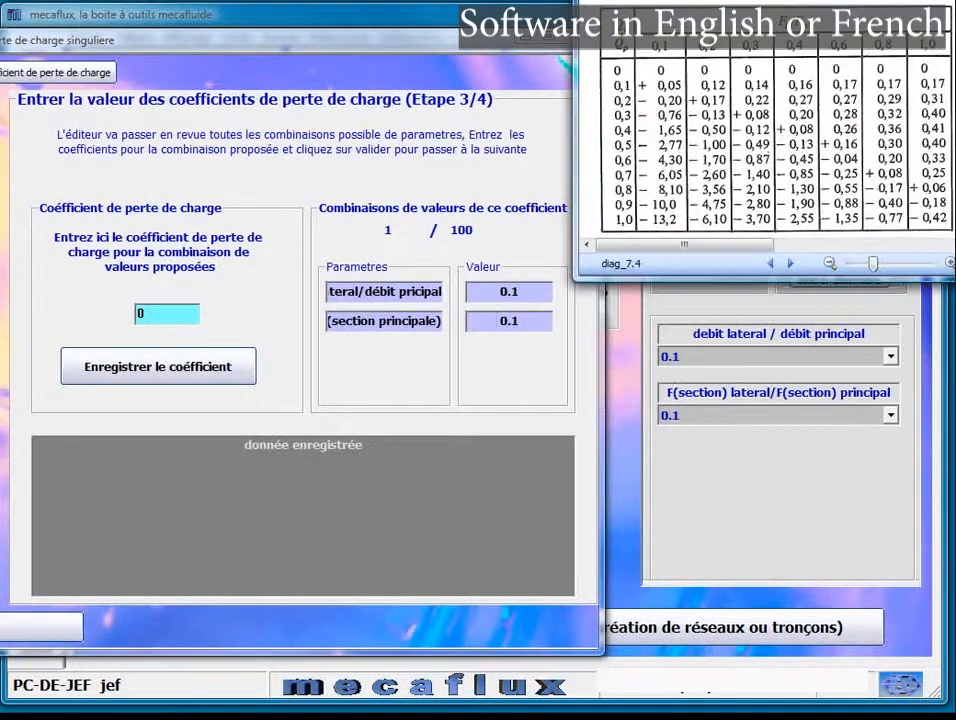
Record and confirm the coefficient 0,05 for the first combination, with flow ratio 0.1 and section ratio 0.1
{"action": "left_click", "coordinate": [140, 313]}
{"action": "type", "text": "0,"}
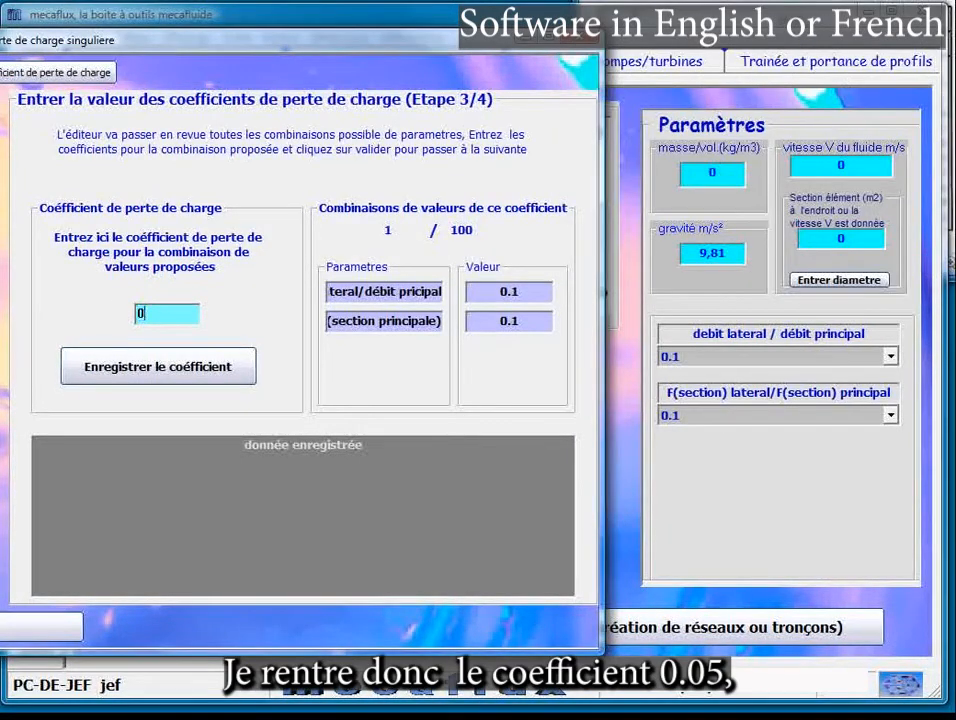
{"action": "type", "text": "05"}
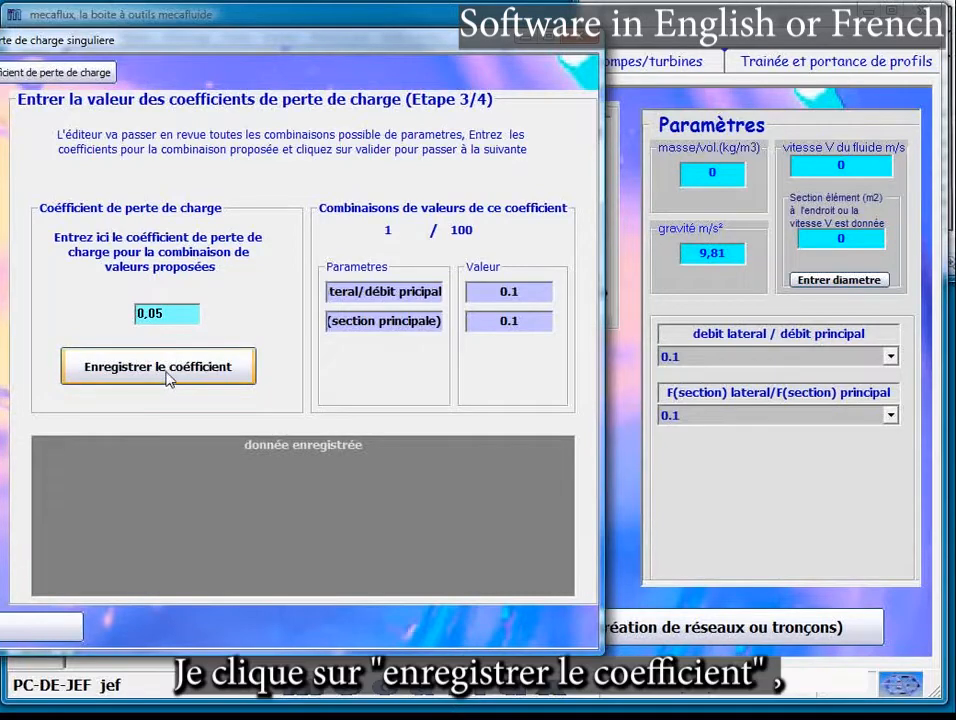
{"action": "left_click", "coordinate": [167, 372]}
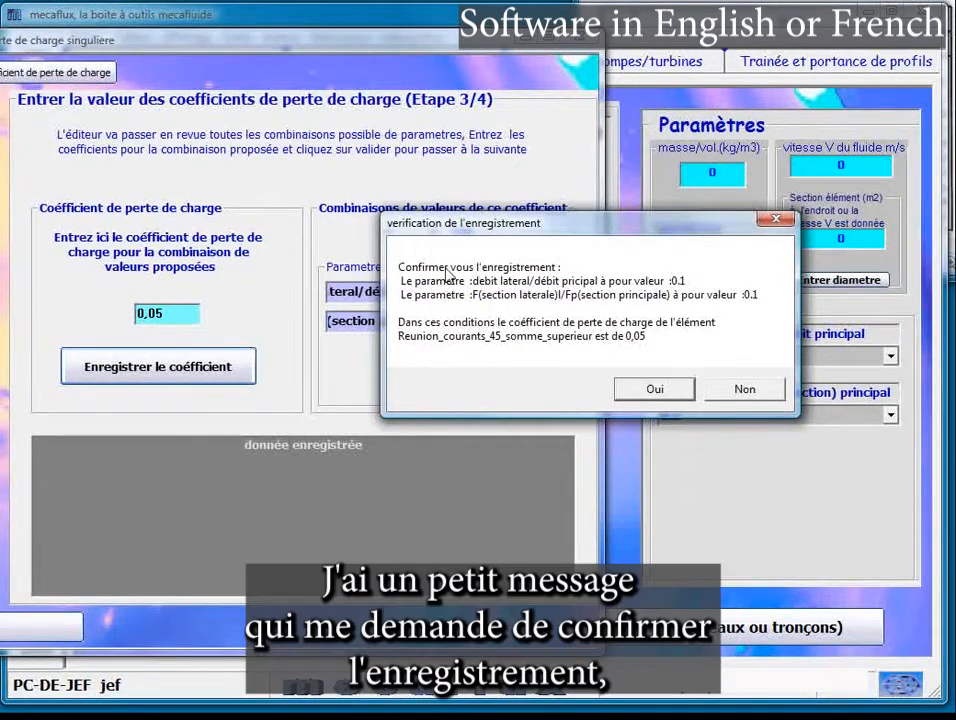
{"action": "left_click", "coordinate": [650, 390]}
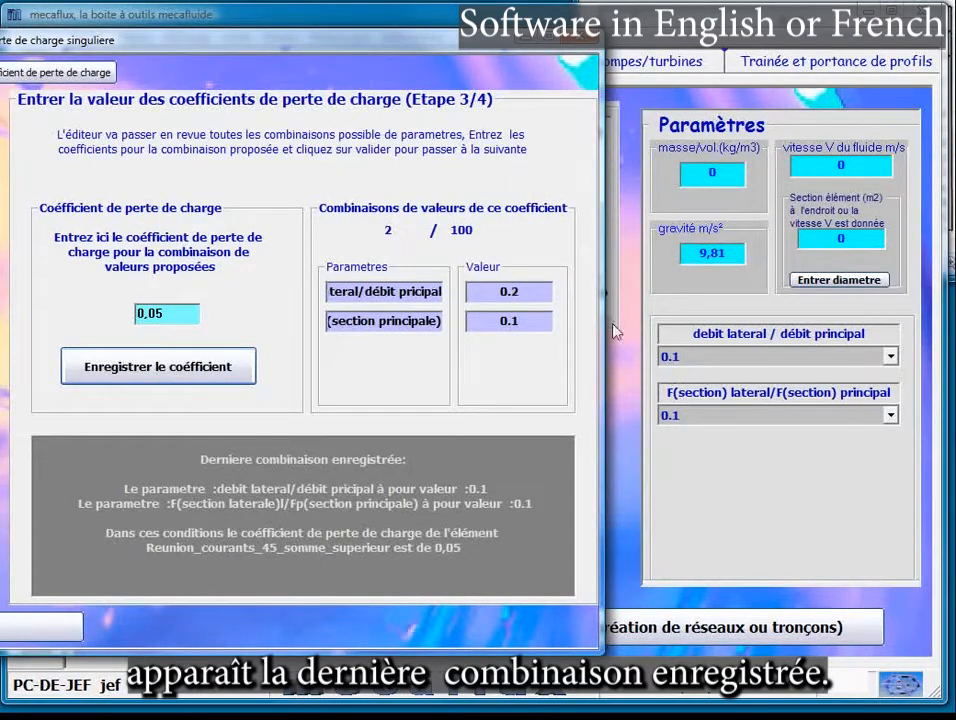
Read the coefficient for flow ratio 0.2 and section ratio 0.1 from the table, and record it as -0,2
{"action": "key", "text": "alt+Tab"}
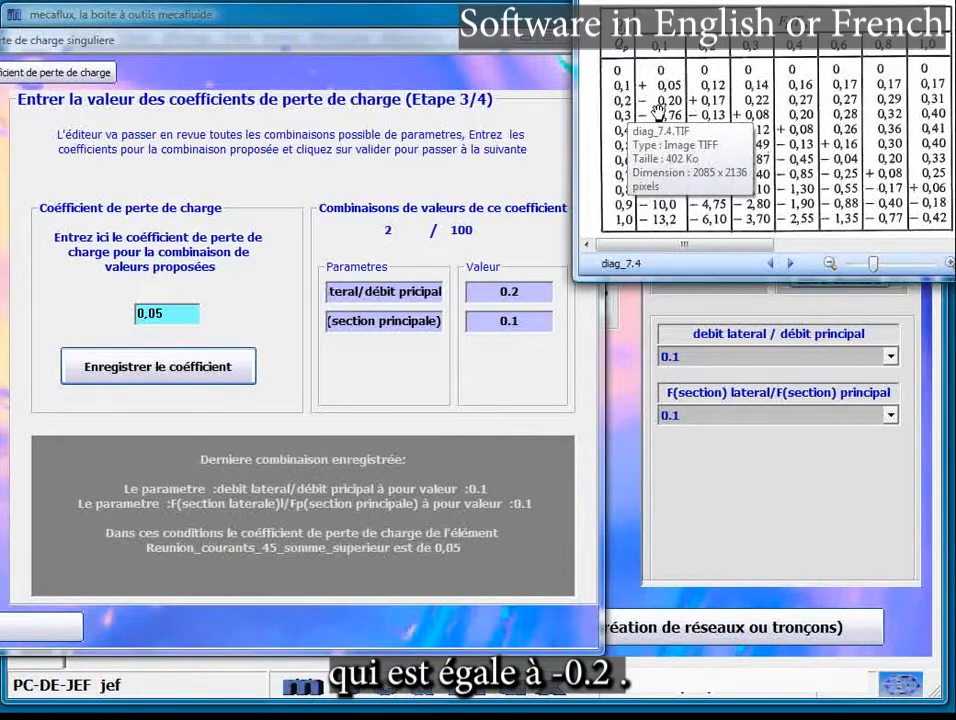
{"action": "left_click", "coordinate": [142, 314]}
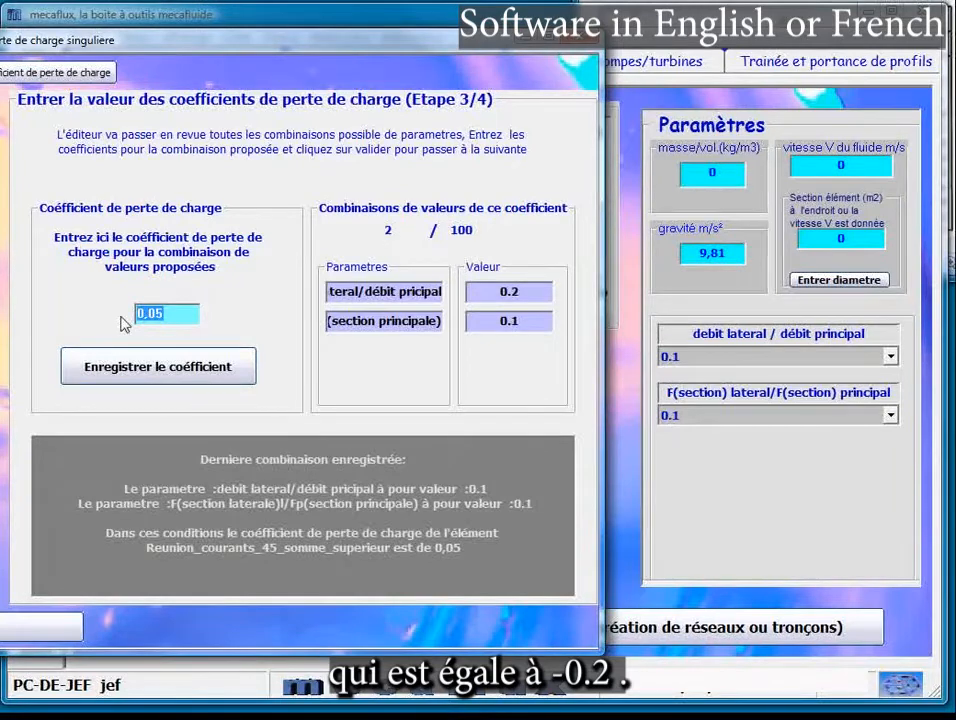
{"action": "type", "text": "-0,2"}
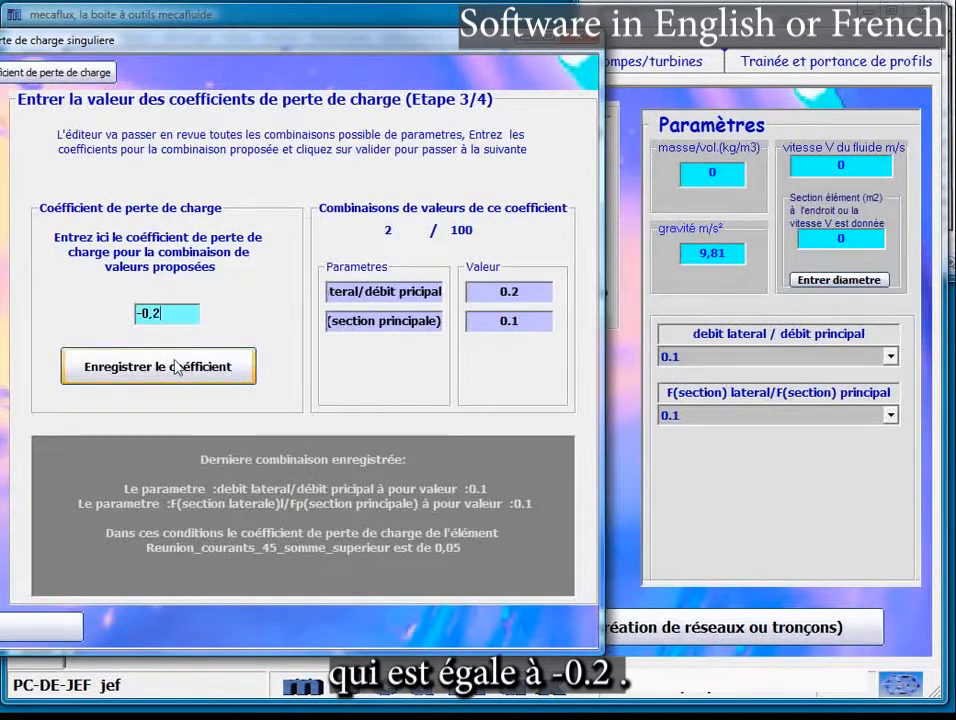
{"action": "left_click", "coordinate": [235, 366]}
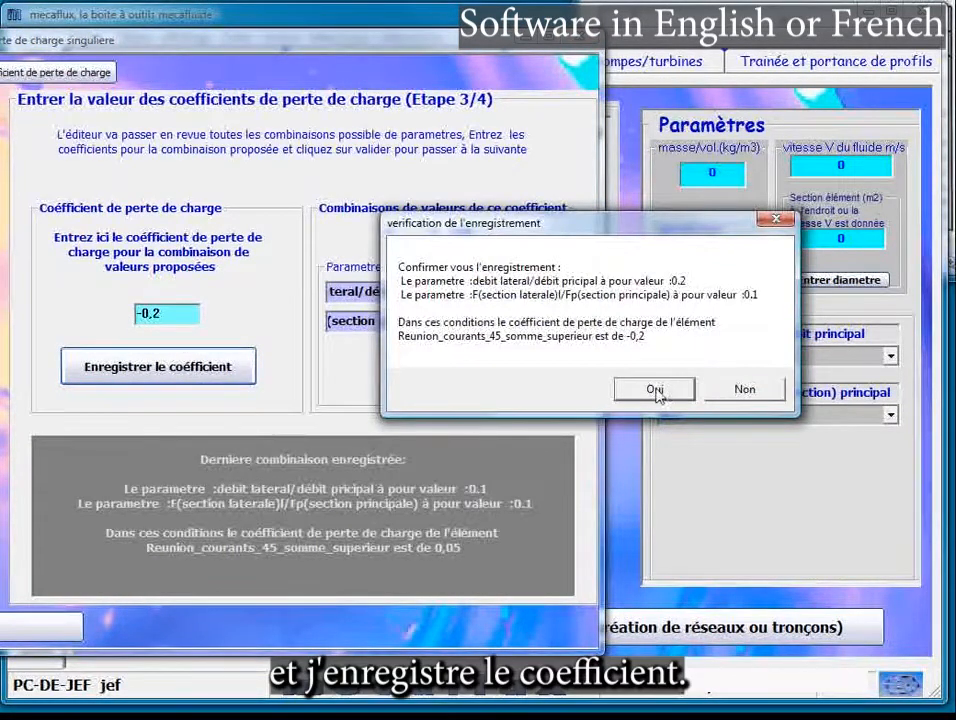
{"action": "left_click", "coordinate": [654, 388]}
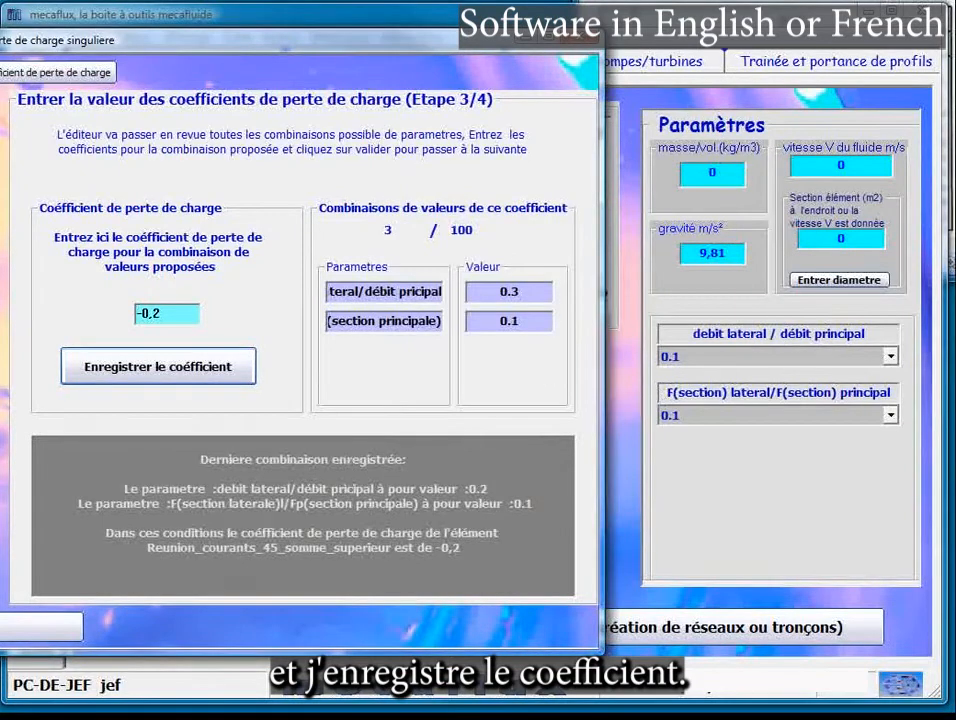
Record and confirm the coefficient -0,42 for combination 99, with flow ratio 0.9 and section ratio 1
{"action": "left_click", "coordinate": [952, 120]}
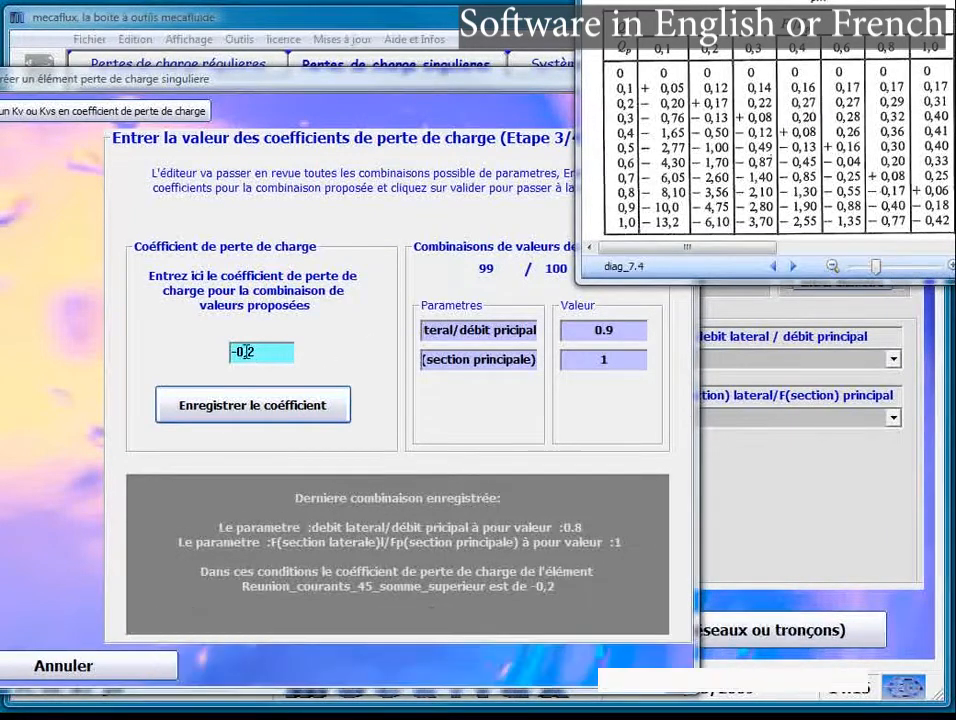
{"action": "left_click_drag", "start_coordinate": [247, 352], "coordinate": [257, 351]}
{"action": "type", "text": "4"}
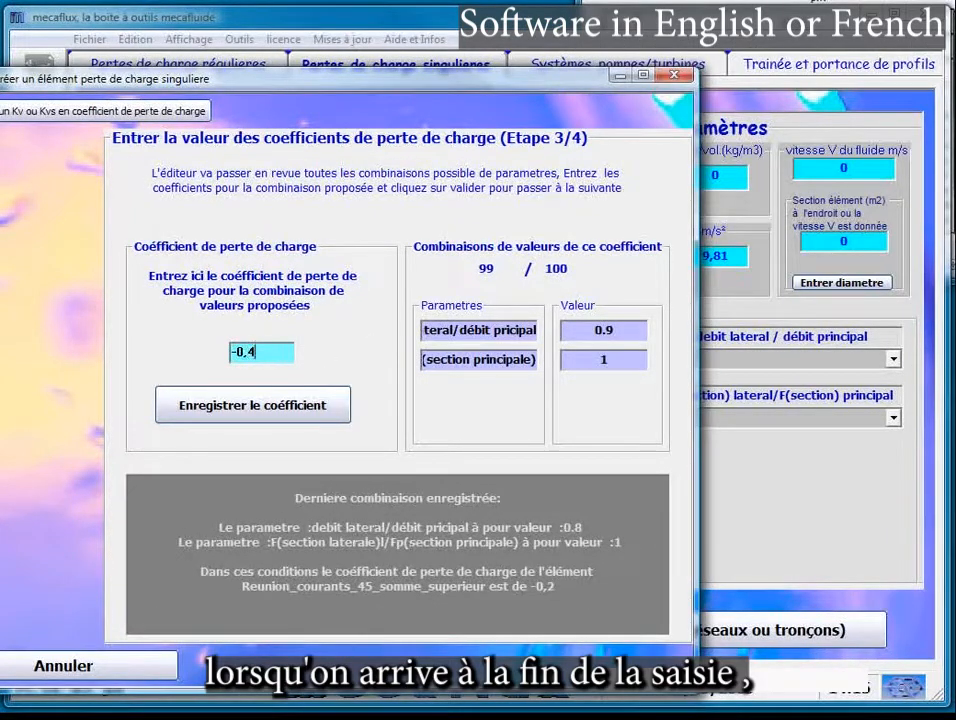
{"action": "type", "text": "2"}
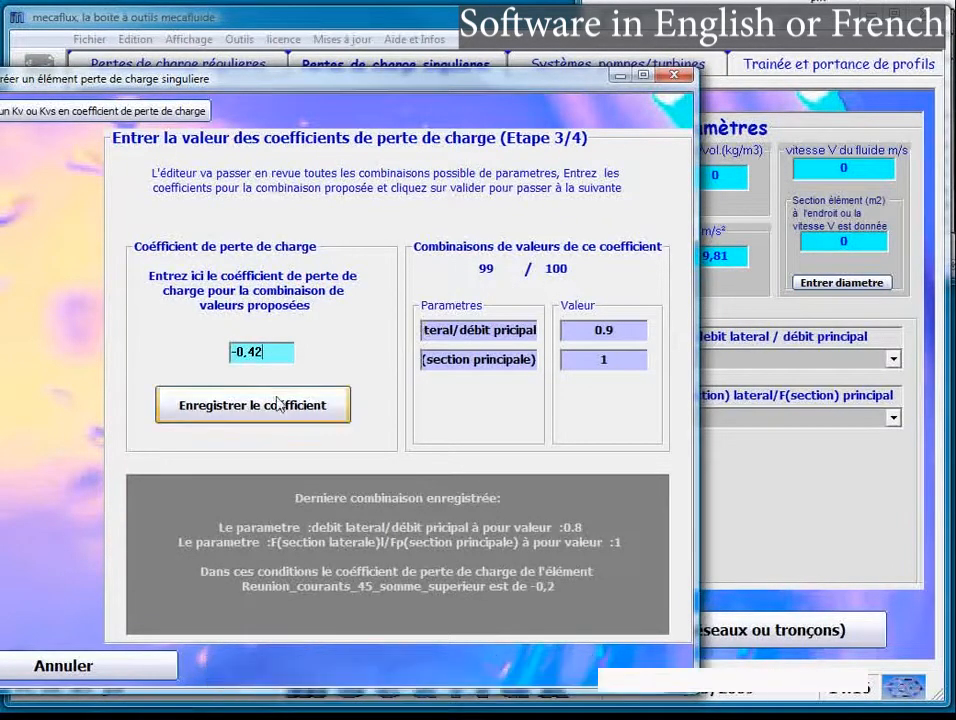
{"action": "left_click", "coordinate": [279, 403]}
{"action": "left_click", "coordinate": [653, 393]}
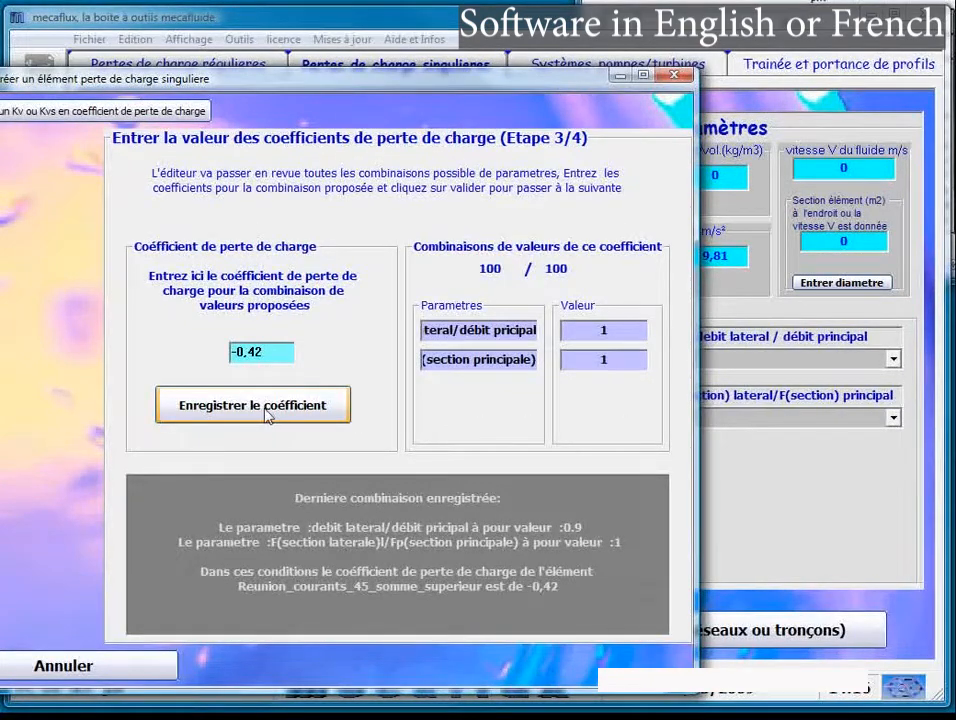
Record the same coefficient -0,42 for the last combination, with both ratios at 1, and finish the coefficient entry
{"action": "left_click", "coordinate": [268, 416]}
{"action": "left_click", "coordinate": [650, 394]}
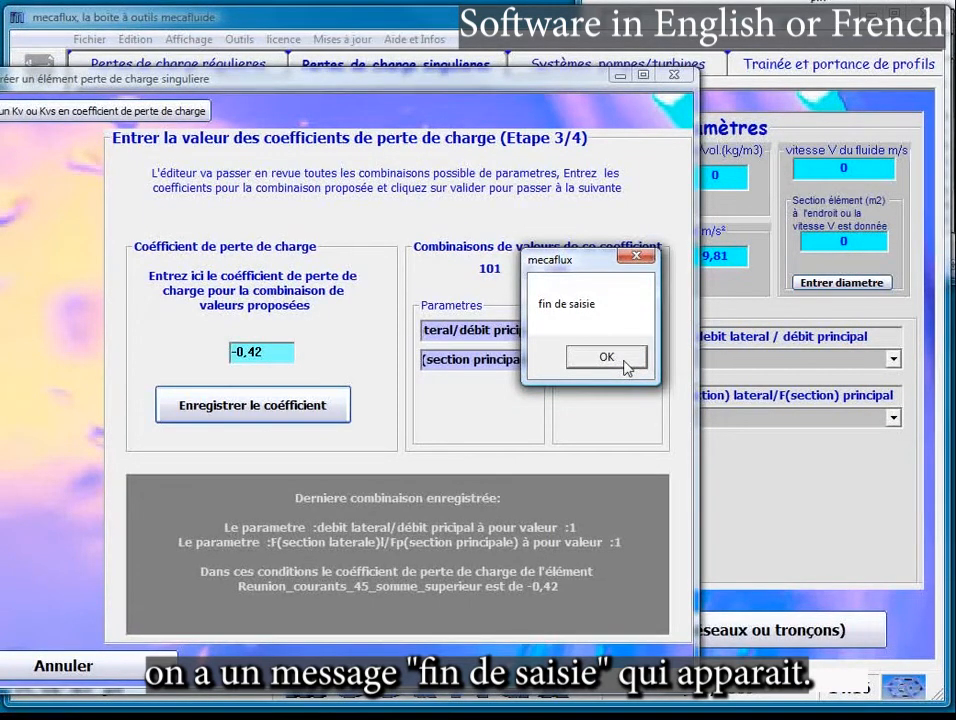
{"action": "left_click", "coordinate": [624, 362]}
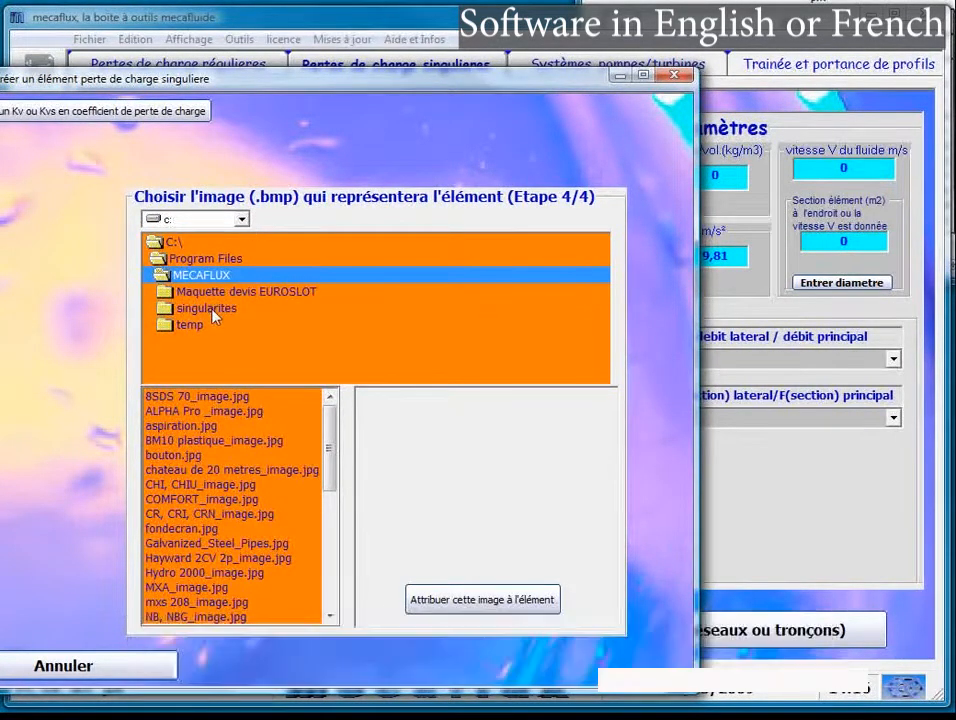
Assign the Reunion_courants_45 diagram from the singularites folder as the element's image, and save the finished element
{"action": "double_click", "coordinate": [213, 309]}
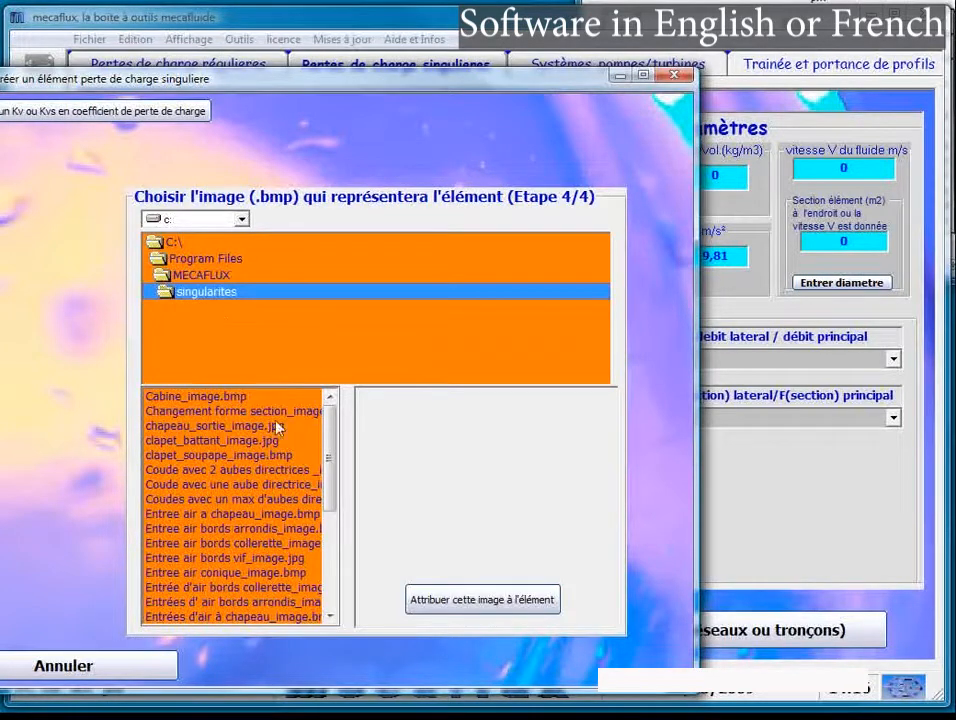
{"action": "left_click_drag", "start_coordinate": [331, 455], "coordinate": [331, 537]}
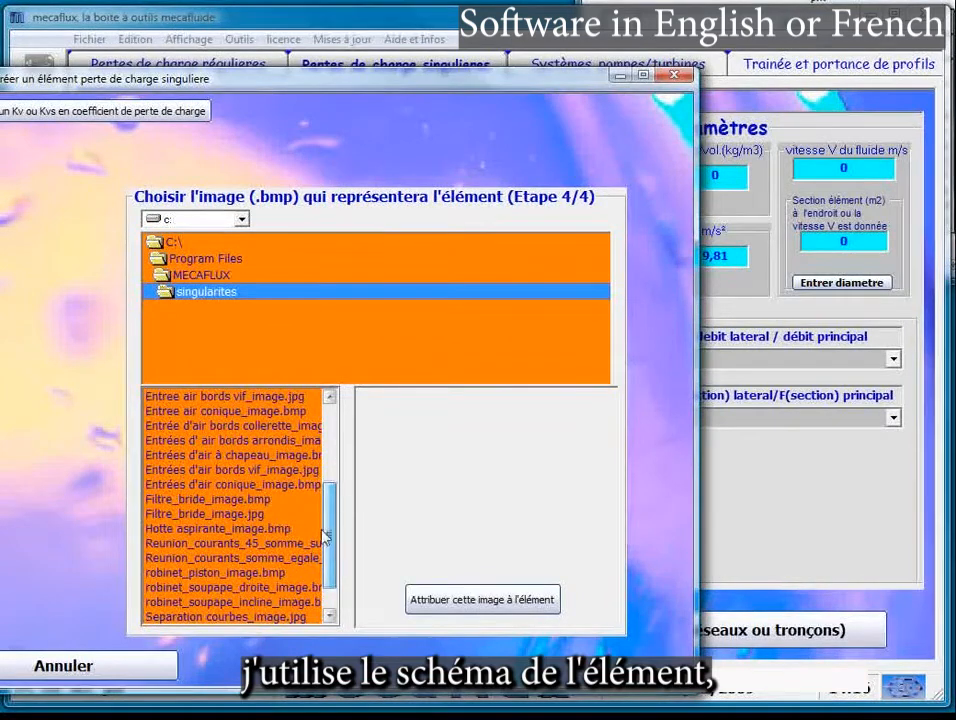
{"action": "left_click", "coordinate": [293, 543]}
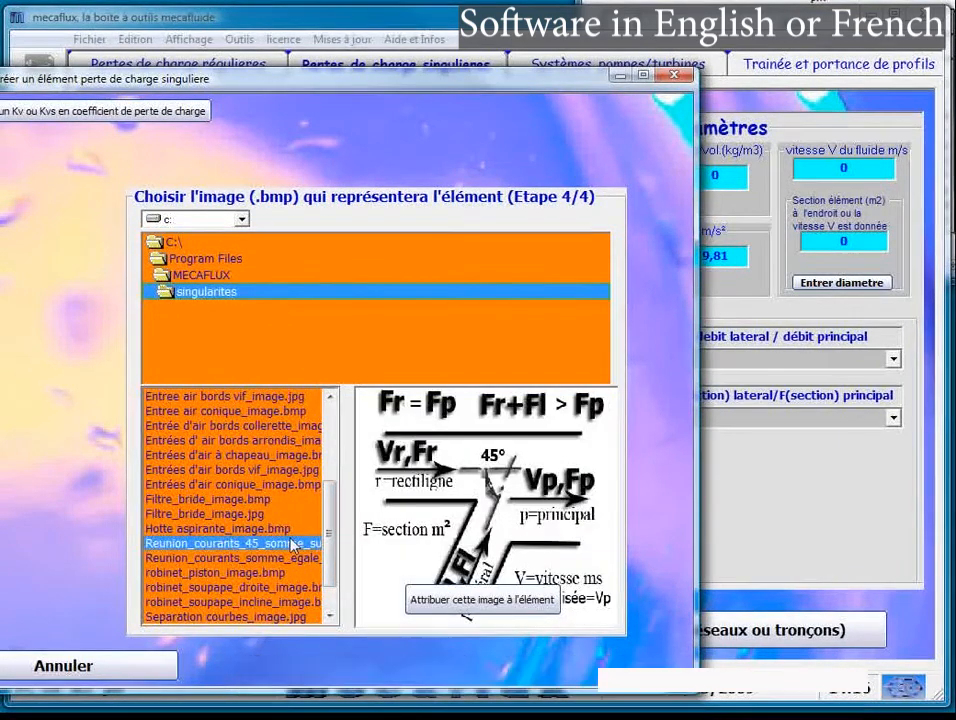
{"action": "left_click", "coordinate": [463, 606]}
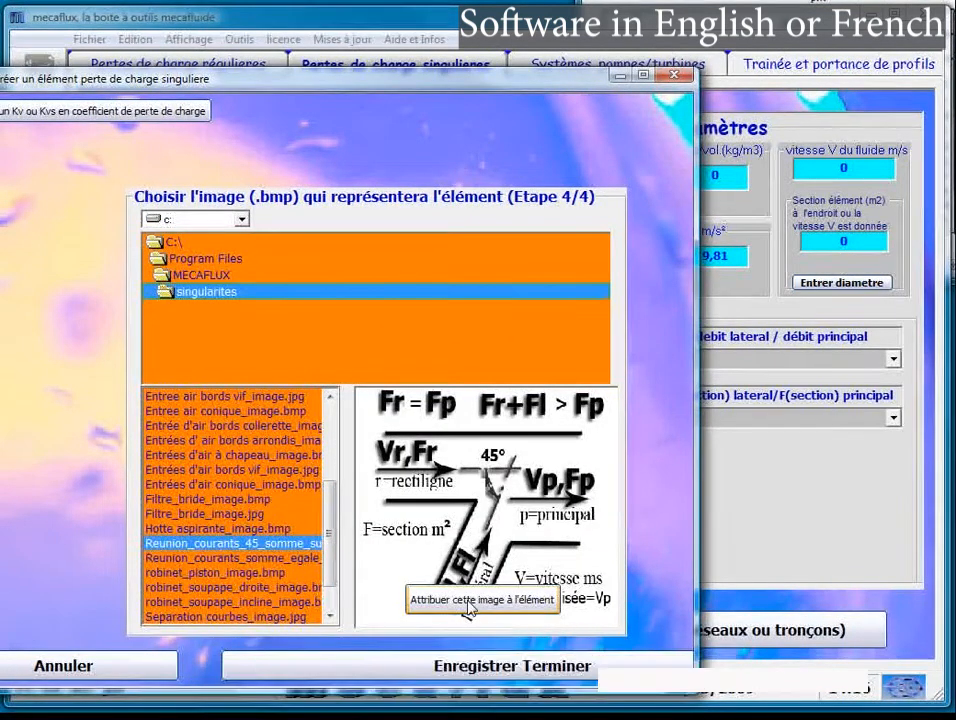
{"action": "left_click", "coordinate": [480, 665]}
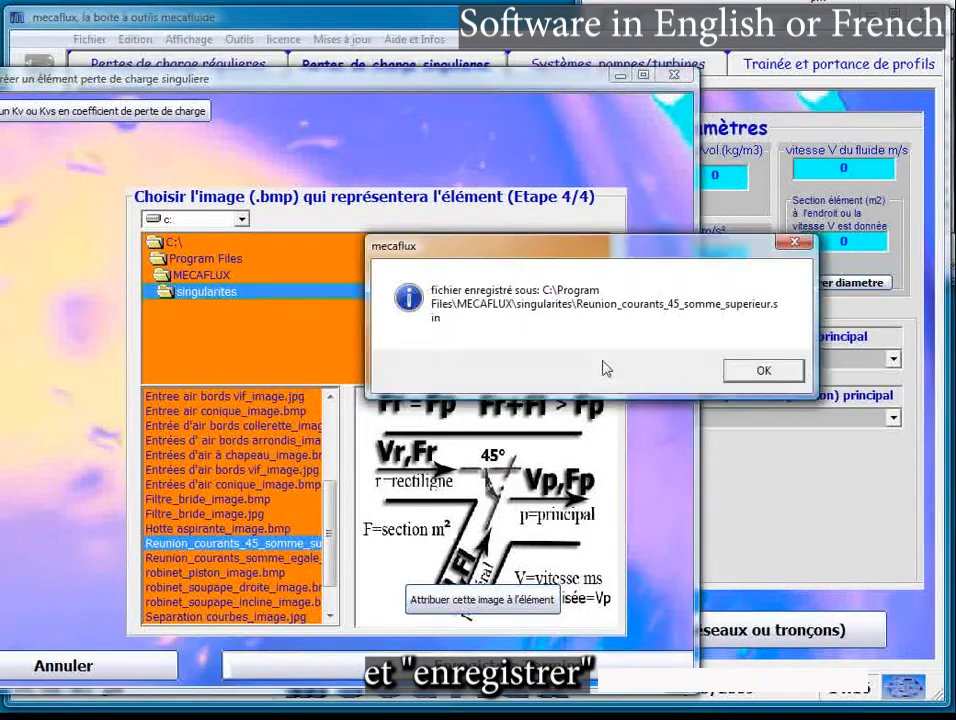
{"action": "left_click", "coordinate": [757, 369]}
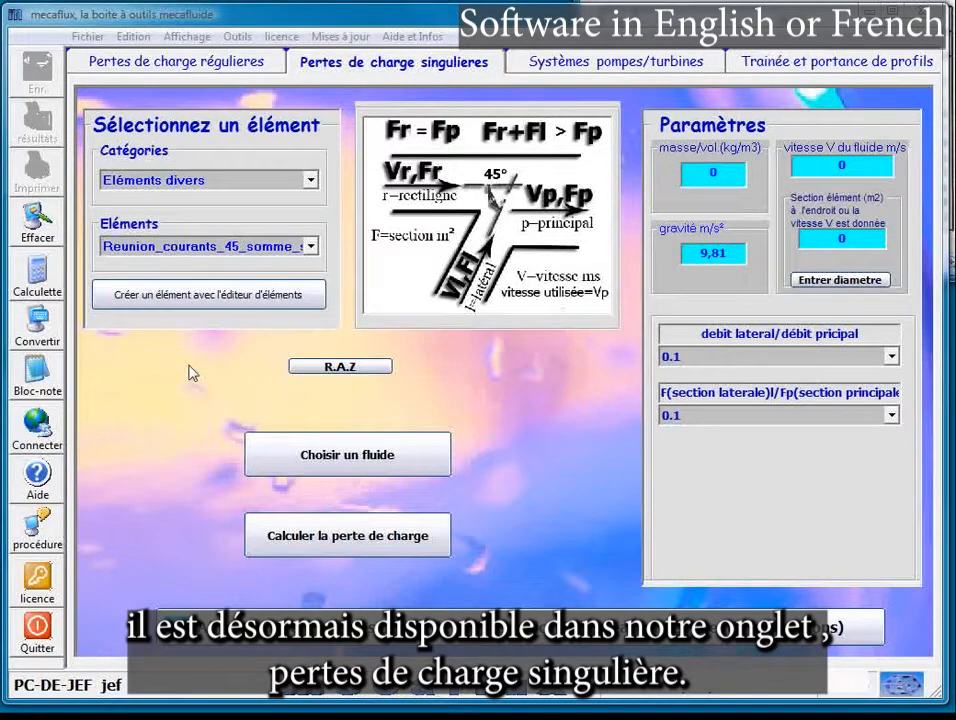
Select the new Reunion_courants_45_somme_superieur element from the Eléments divers category
{"action": "left_click", "coordinate": [311, 181]}
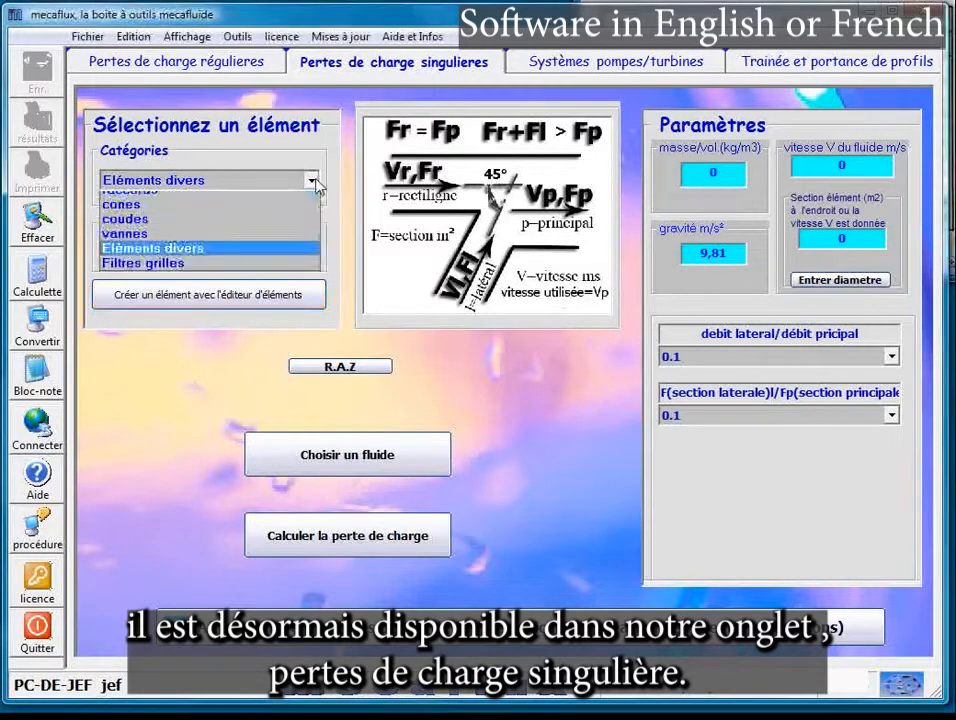
{"action": "left_click", "coordinate": [305, 200]}
{"action": "left_click", "coordinate": [311, 181]}
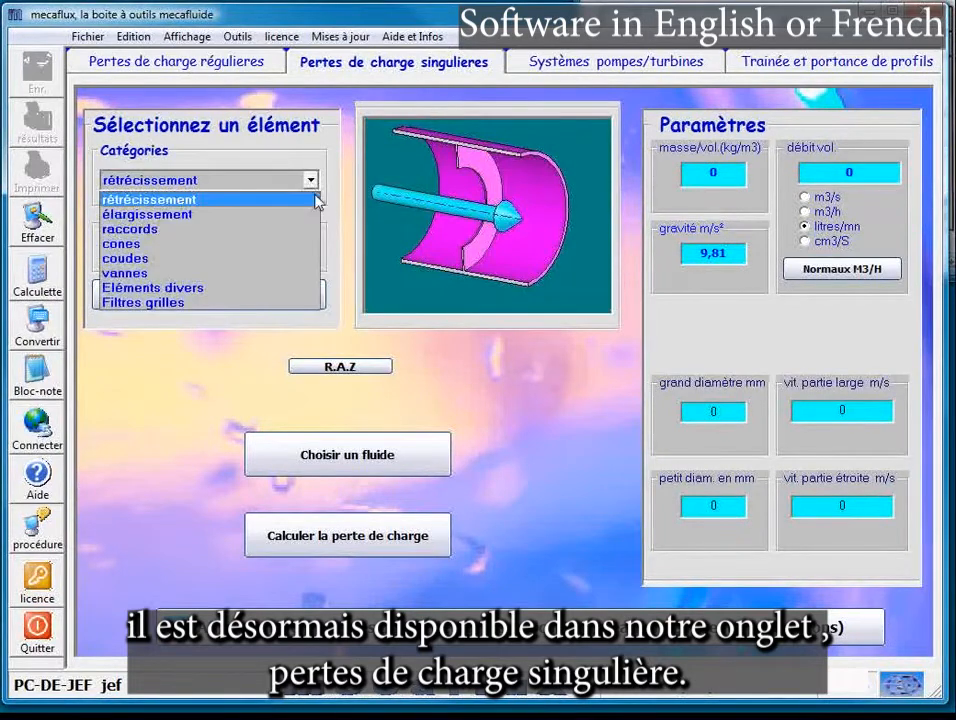
{"action": "left_click", "coordinate": [229, 288]}
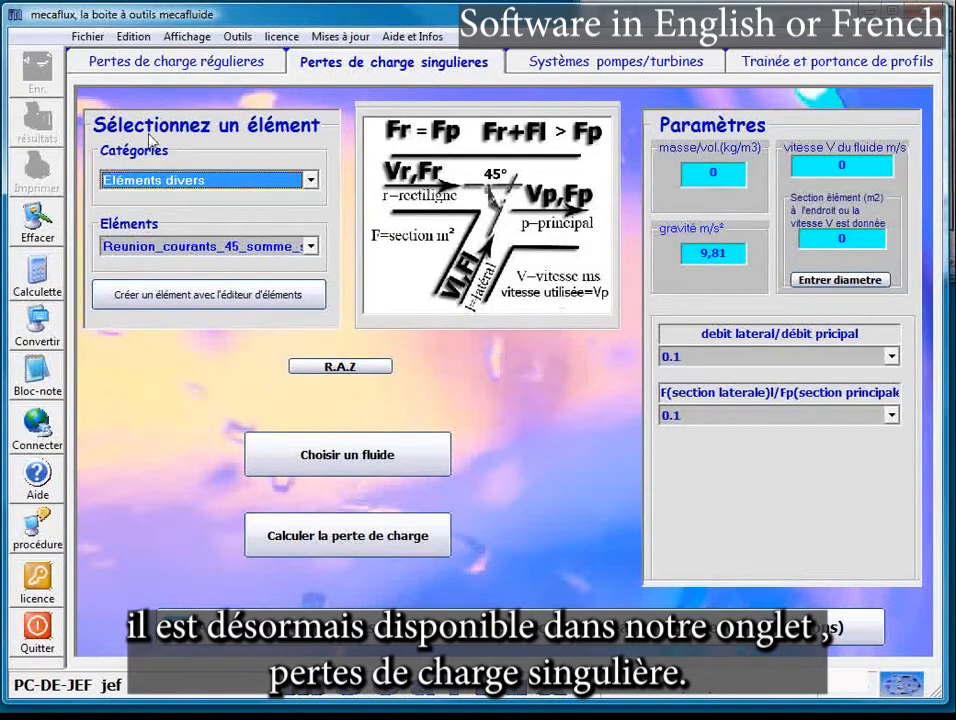
{"action": "left_click", "coordinate": [310, 246]}
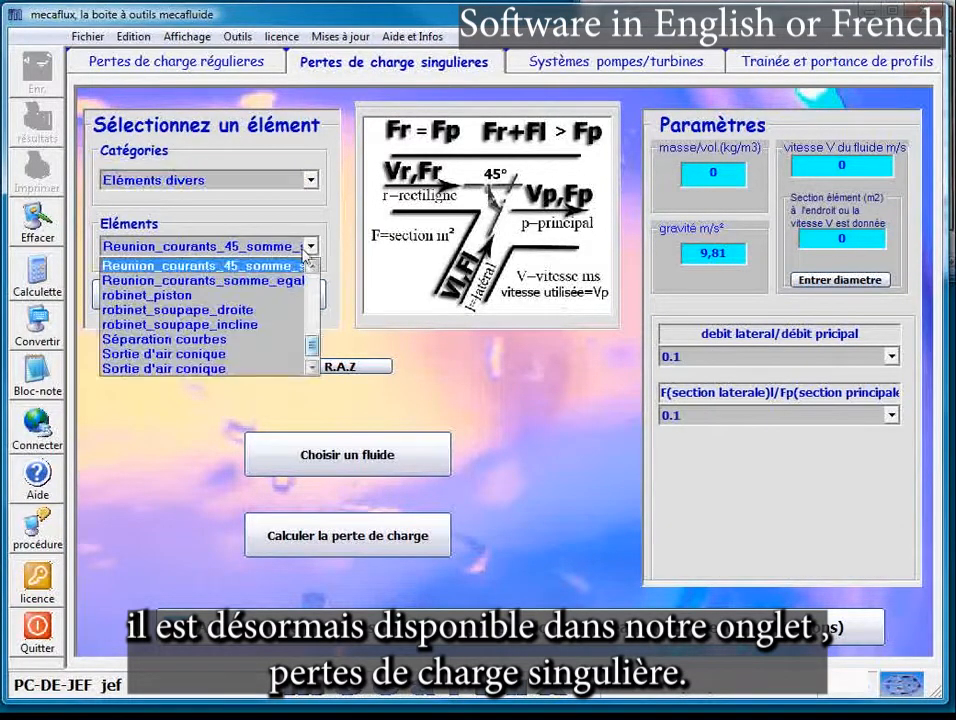
{"action": "left_click", "coordinate": [258, 268]}
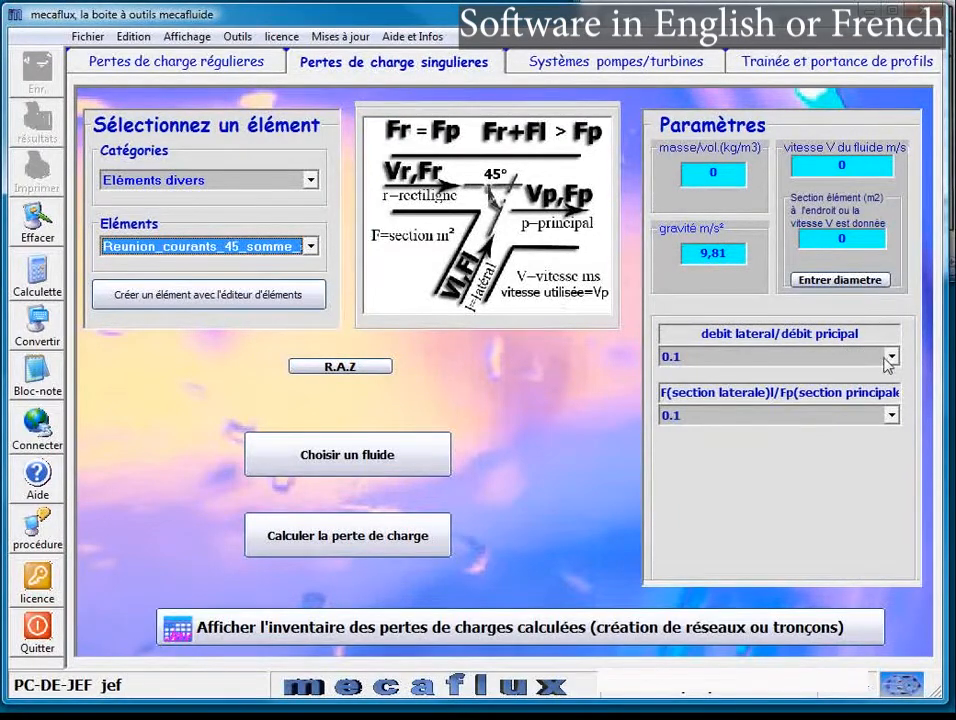
Look through the value lists of the element's lateral/main flow ratio and lateral/main section ratio parameters
{"action": "left_click", "coordinate": [891, 356]}
{"action": "mouse_move", "coordinate": [892, 403]}
{"action": "left_mouse_down"}
{"action": "mouse_move", "coordinate": [893, 438]}
{"action": "mouse_move", "coordinate": [893, 401]}
{"action": "left_mouse_up"}
{"action": "left_click", "coordinate": [840, 377]}
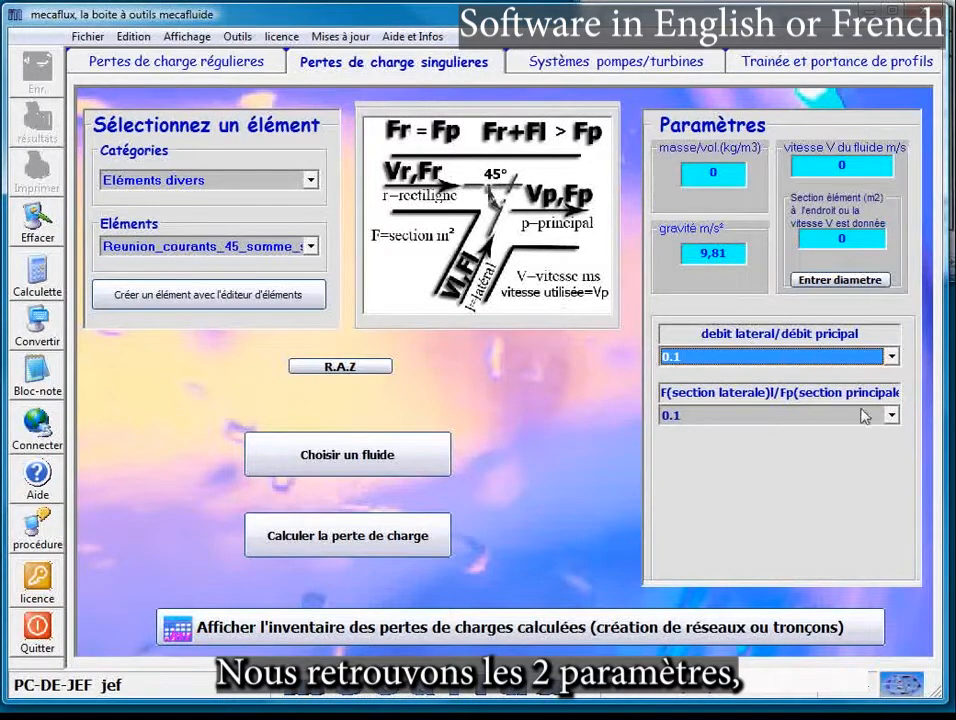
{"action": "left_click", "coordinate": [891, 415]}
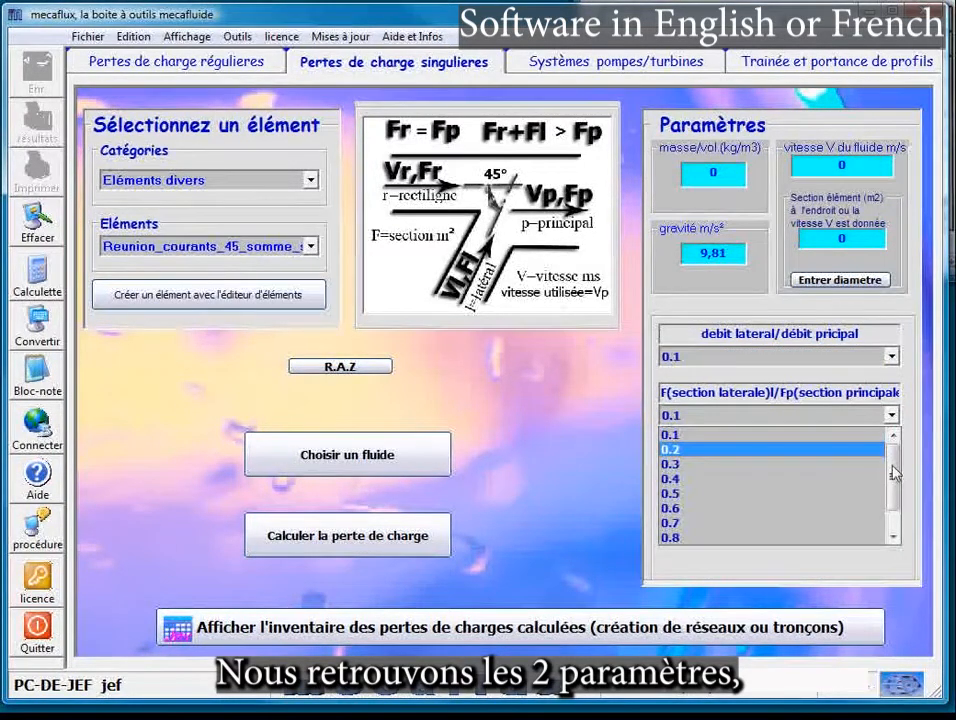
{"action": "mouse_move", "coordinate": [894, 473]}
{"action": "left_mouse_down"}
{"action": "mouse_move", "coordinate": [894, 524]}
{"action": "mouse_move", "coordinate": [893, 462]}
{"action": "left_mouse_up"}
{"action": "left_click", "coordinate": [773, 399]}
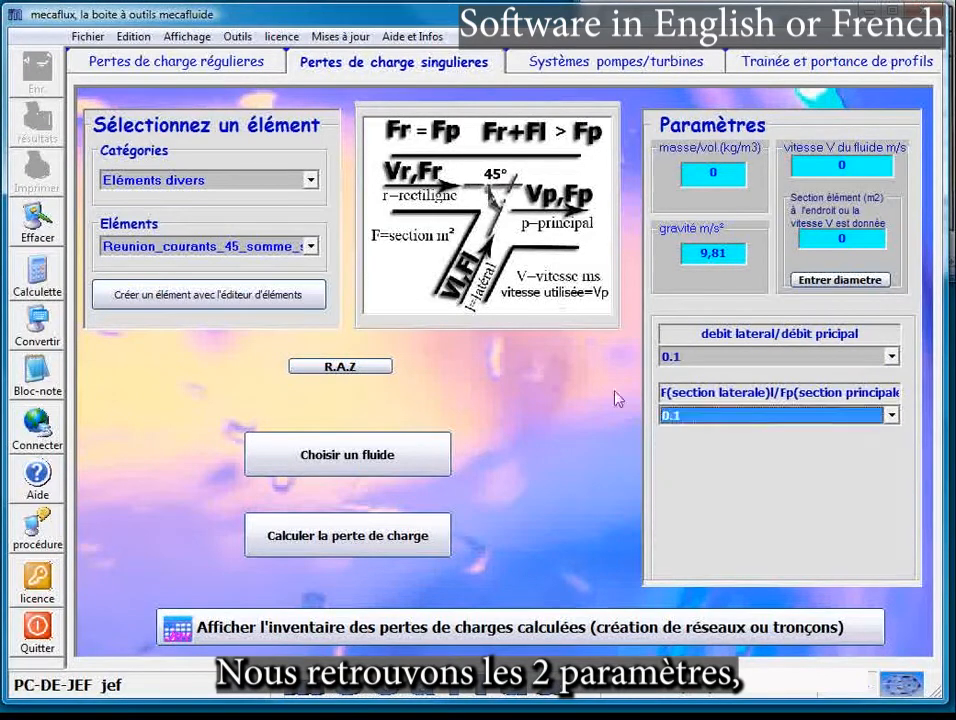
{"action": "left_click_drag", "start_coordinate": [688, 393], "coordinate": [645, 396]}
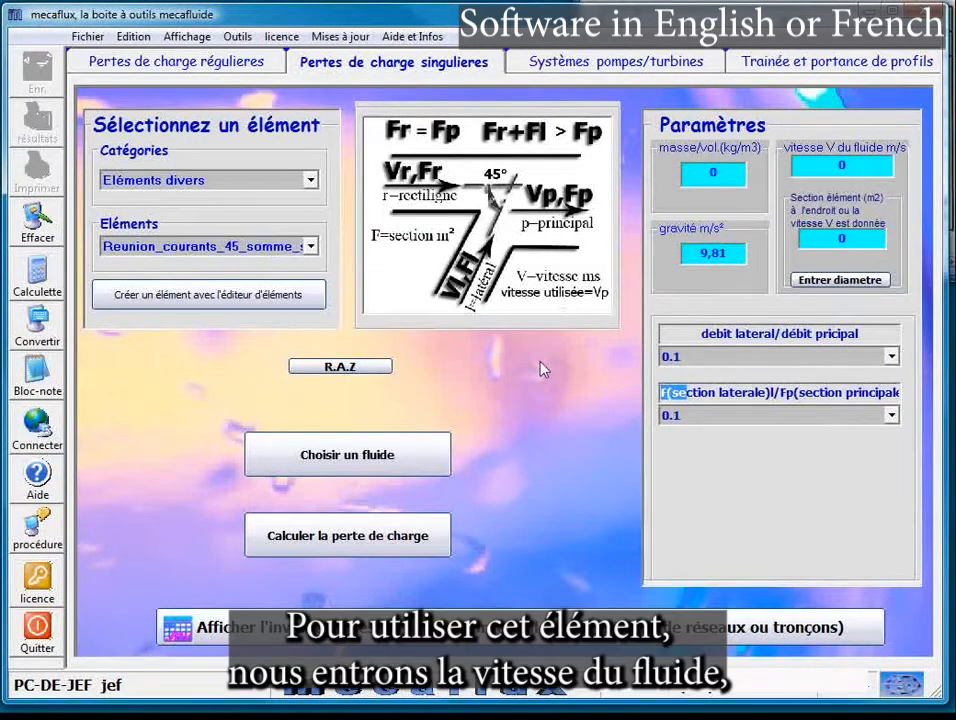
Set the fluid velocity for the merging-junction element to 10 m/s
{"action": "left_click", "coordinate": [852, 167]}
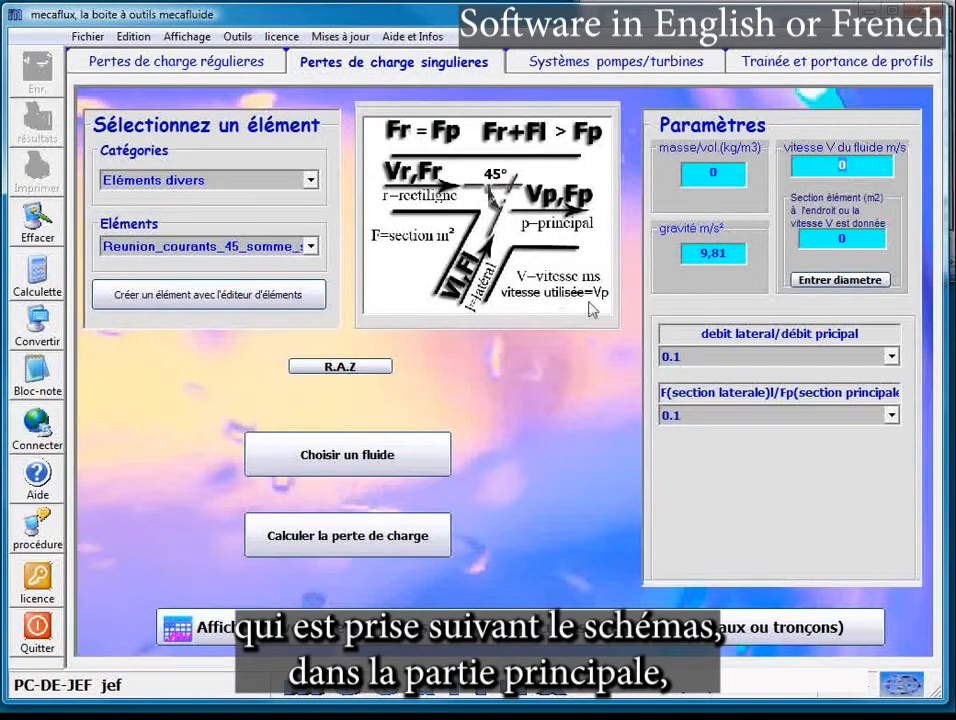
{"action": "type", "text": "2"}
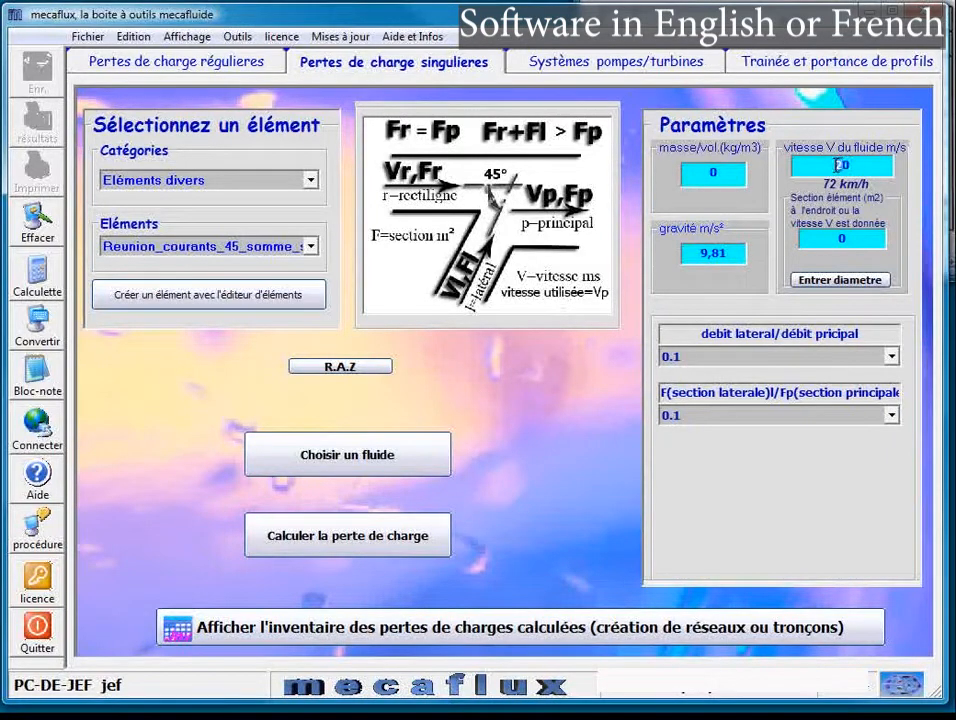
{"action": "key", "text": "BackSpace"}
{"action": "type", "text": "1"}
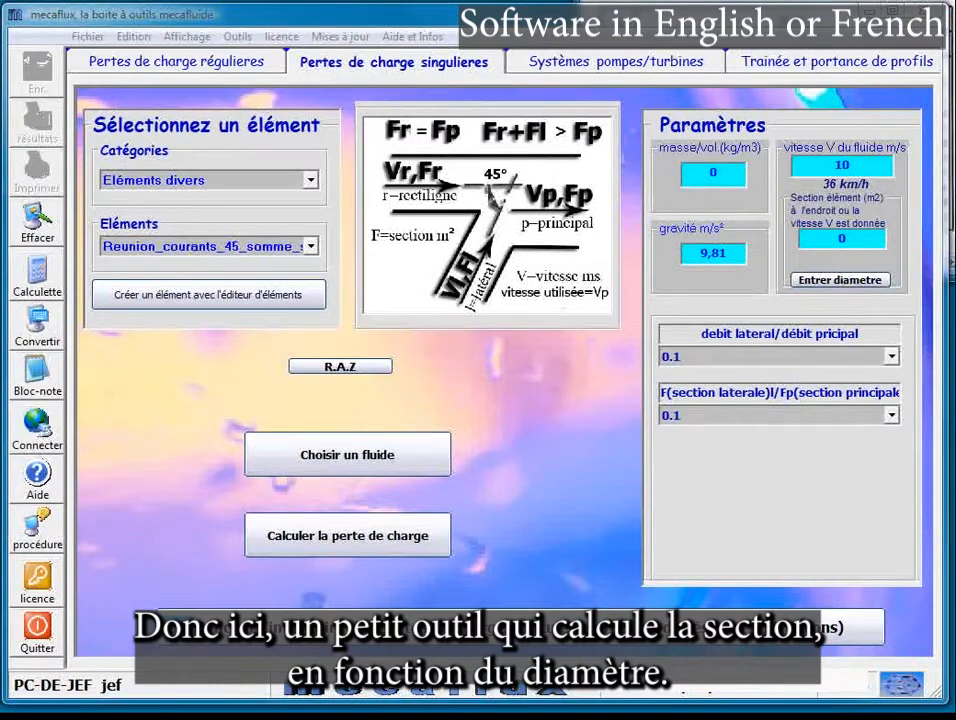
Calculate the section from a diameter of 100 mm and apply it to the element
{"action": "left_click", "coordinate": [840, 280]}
{"action": "left_click_drag", "start_coordinate": [376, 410], "coordinate": [565, 348]}
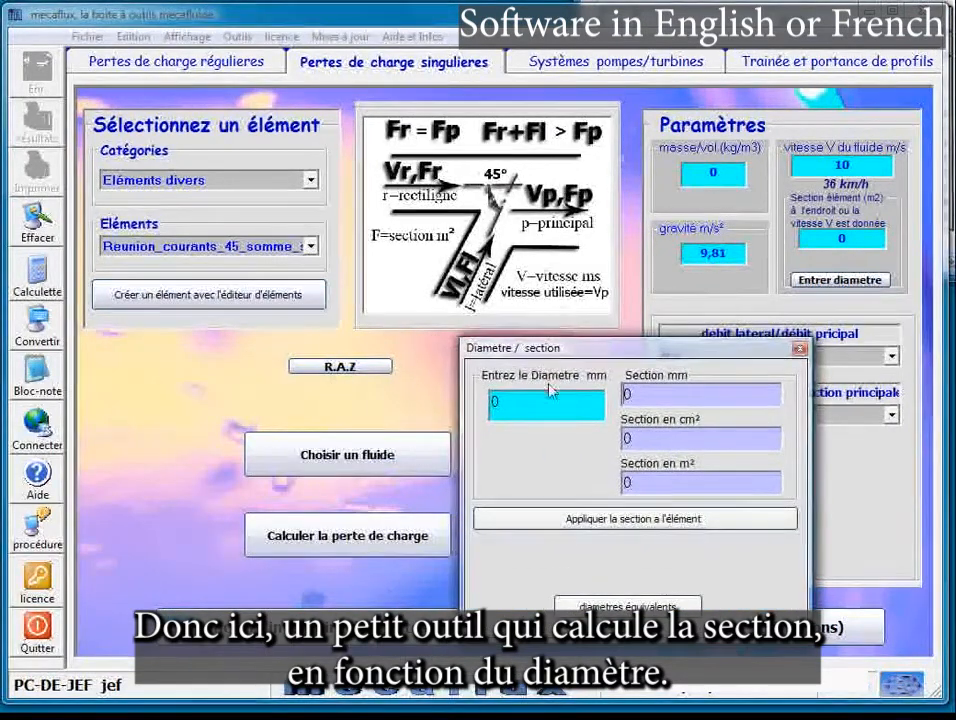
{"action": "left_click_drag", "start_coordinate": [514, 403], "coordinate": [466, 407]}
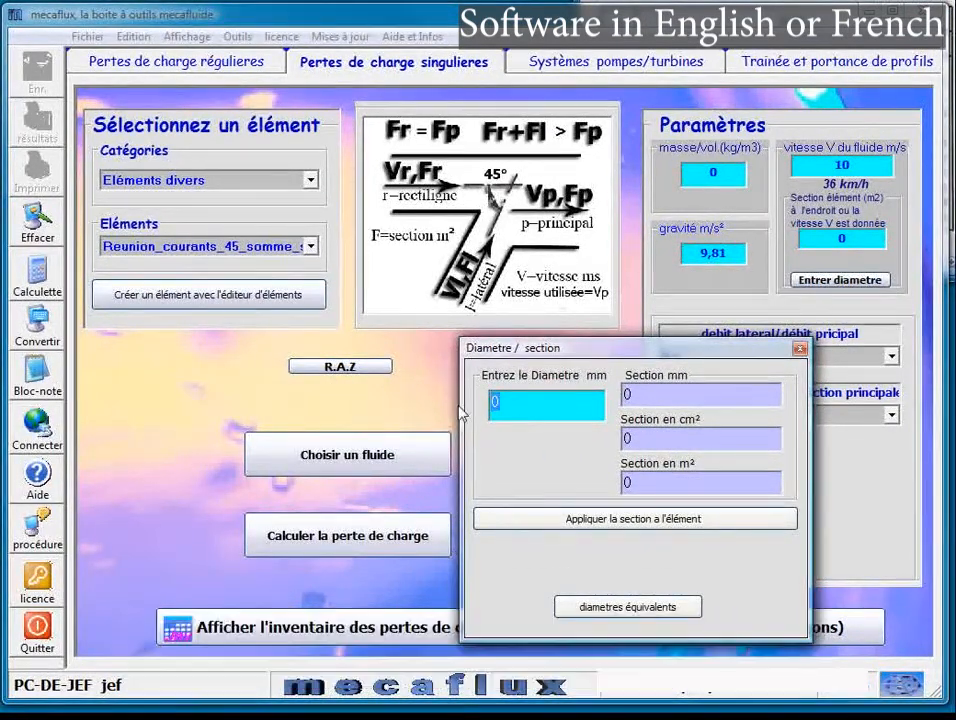
{"action": "type", "text": "100"}
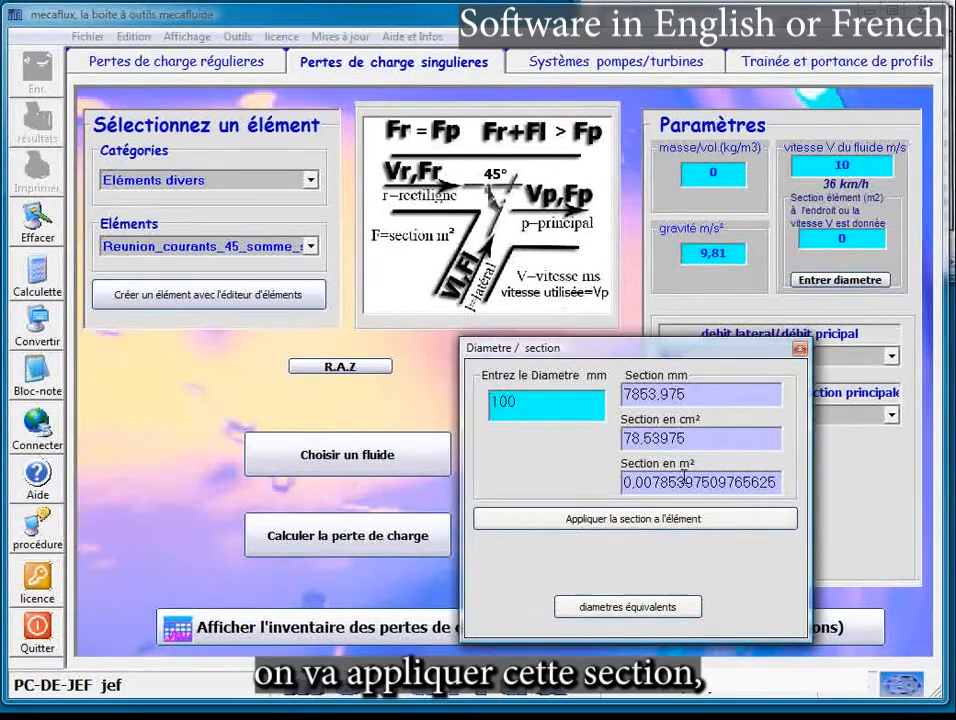
{"action": "left_click", "coordinate": [668, 529]}
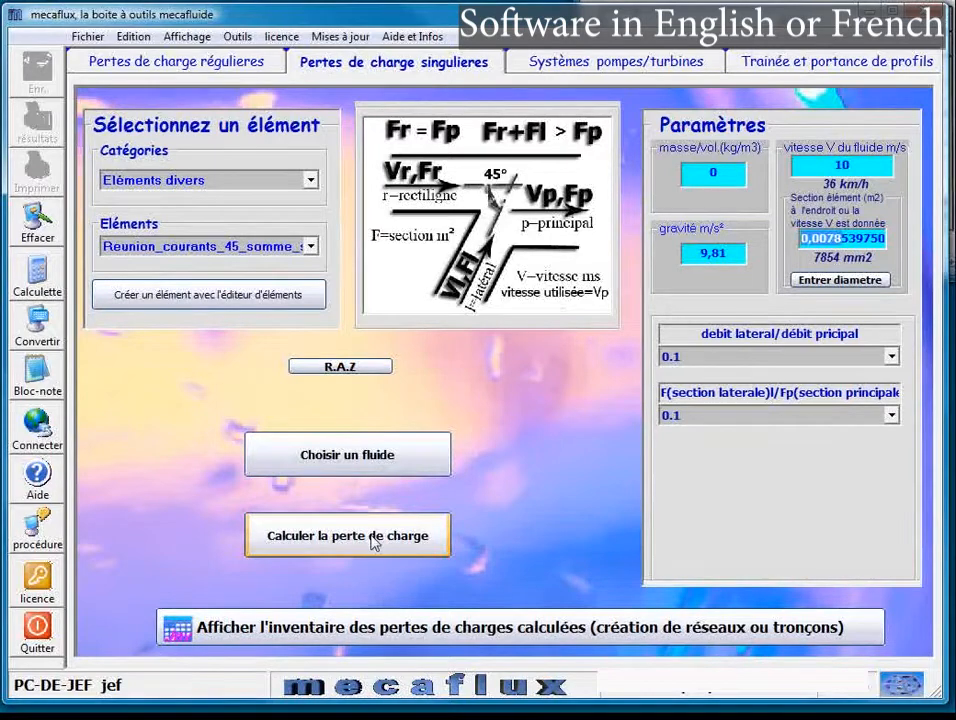
Choose the gas Air at 20 °C as the fluid, with an absolute operating pressure of 1 bar
{"action": "left_click", "coordinate": [390, 468]}
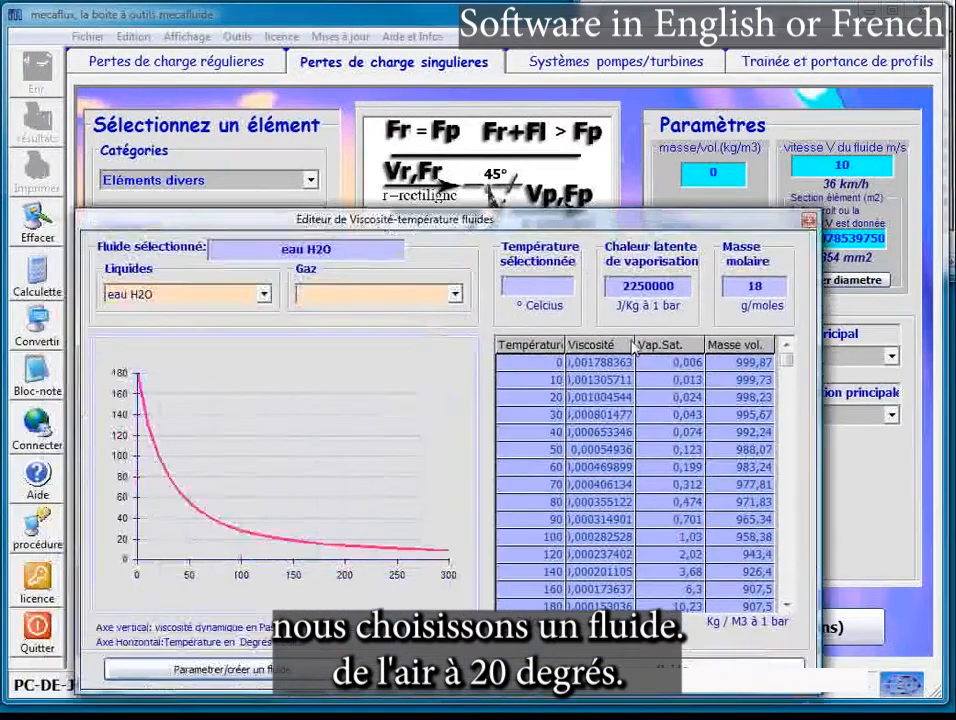
{"action": "left_click", "coordinate": [410, 293]}
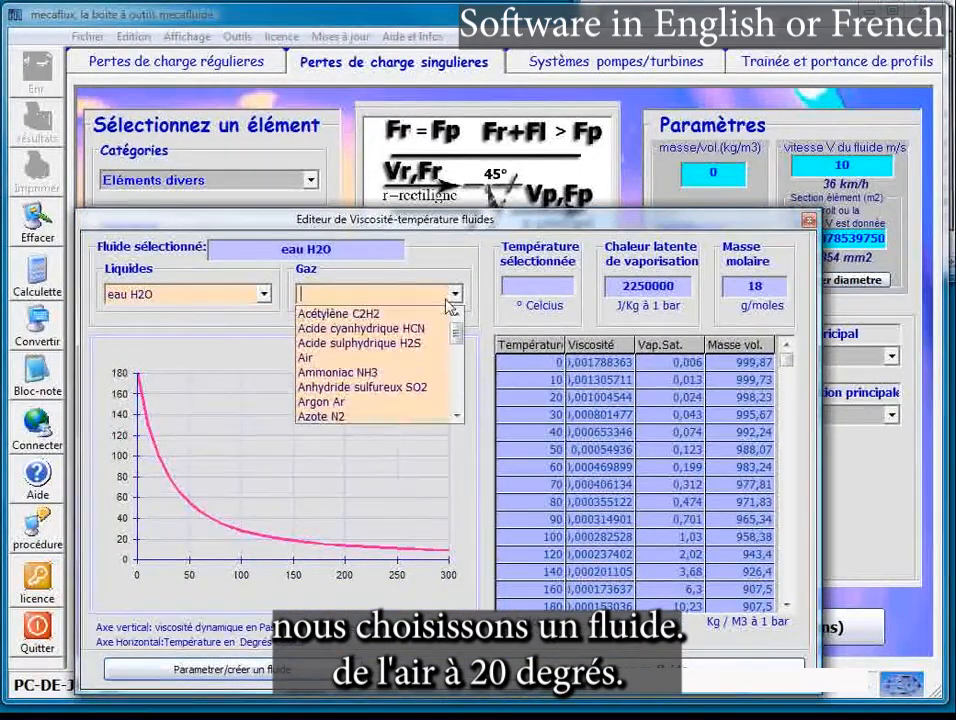
{"action": "left_click", "coordinate": [355, 358]}
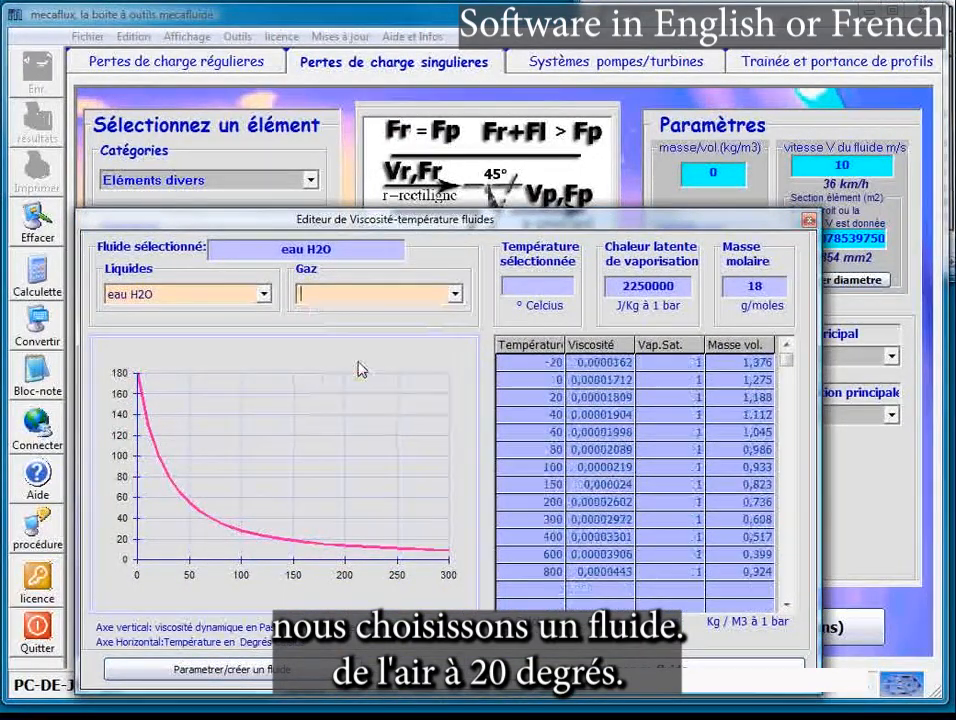
{"action": "left_click", "coordinate": [530, 397]}
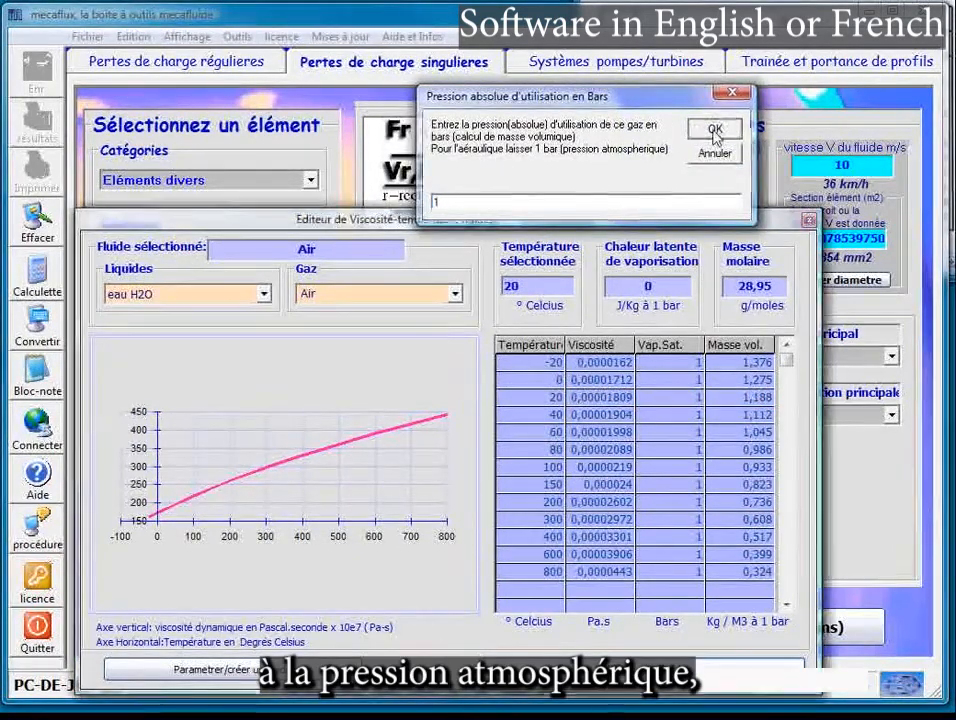
{"action": "left_click", "coordinate": [710, 128]}
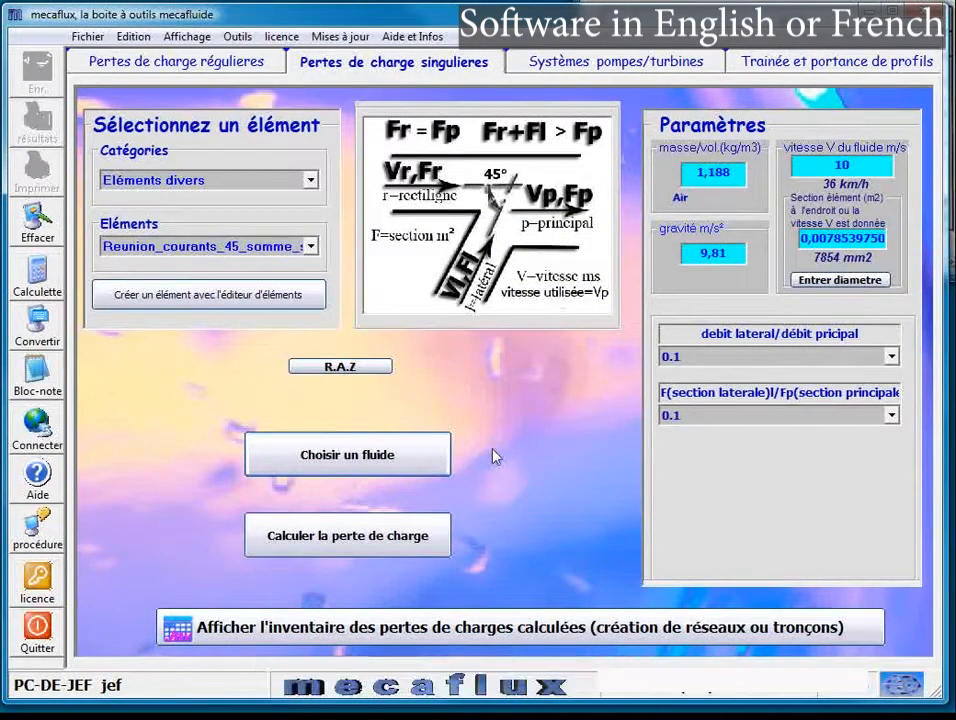
Calculate the element's pressure loss and widen the element-name column in the pressure-loss inventory to show the full name
{"action": "left_click", "coordinate": [430, 538]}
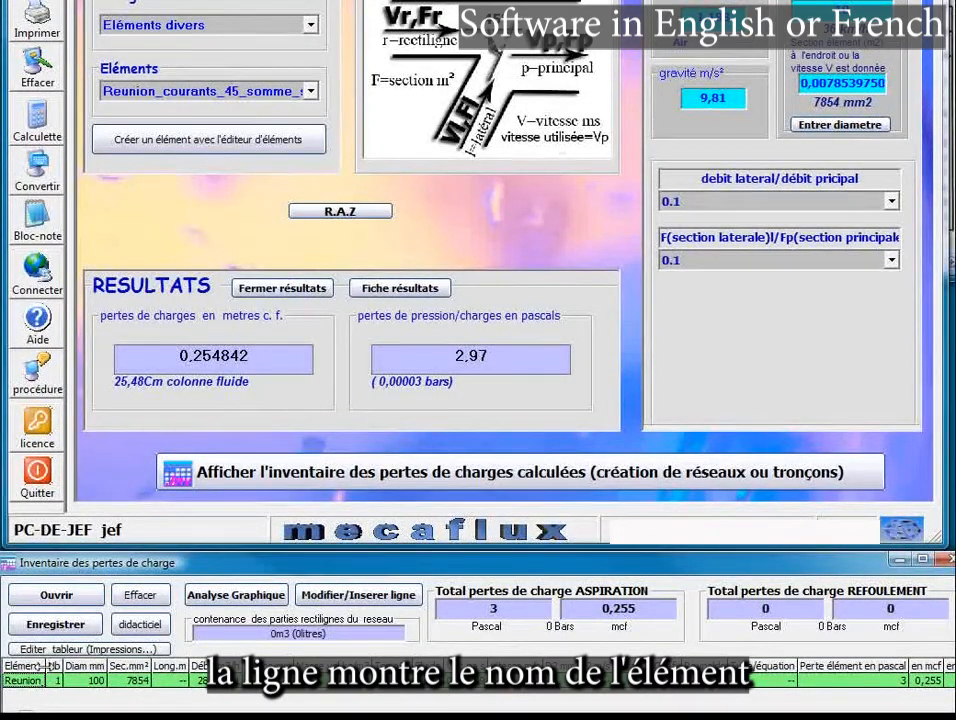
{"action": "left_click_drag", "start_coordinate": [44, 665], "coordinate": [186, 668]}
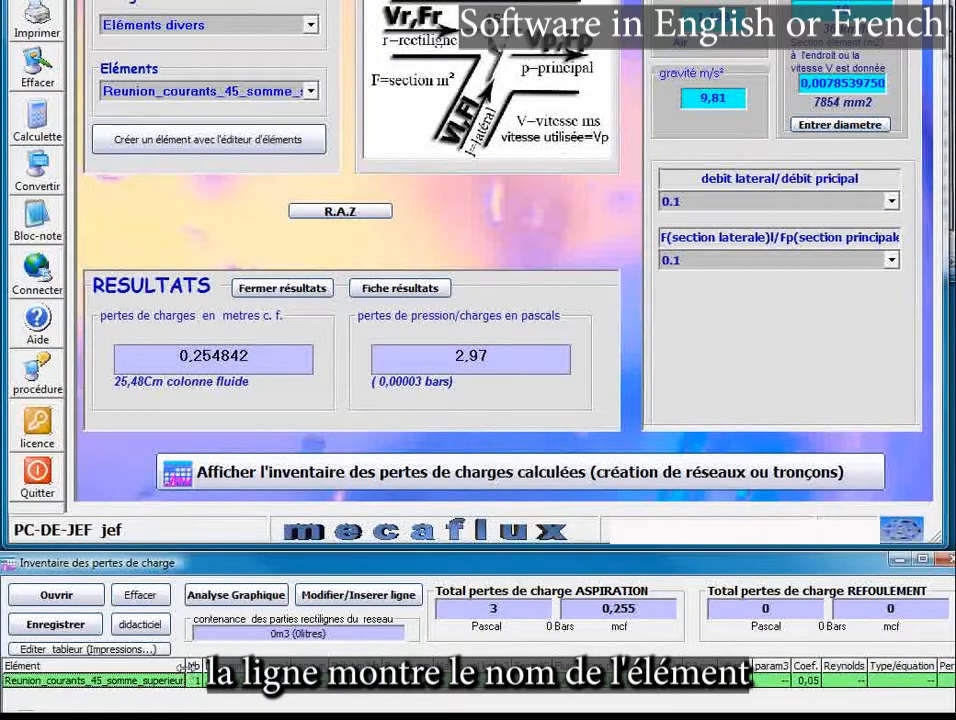
{"action": "mouse_move", "coordinate": [186, 666]}
{"action": "left_mouse_down"}
{"action": "mouse_move", "coordinate": [240, 667]}
{"action": "mouse_move", "coordinate": [188, 666]}
{"action": "left_mouse_up"}
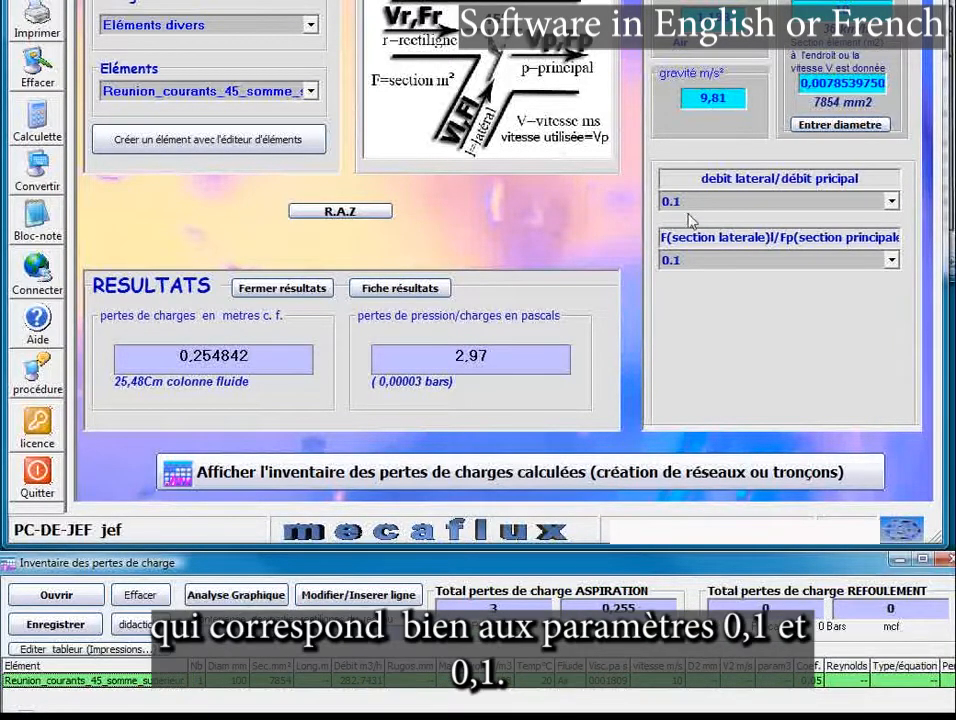
Check the coefficient used for ratios 0.1 and 0.1 against the source table in the diag_7.4 image
{"action": "left_click", "coordinate": [952, 192]}
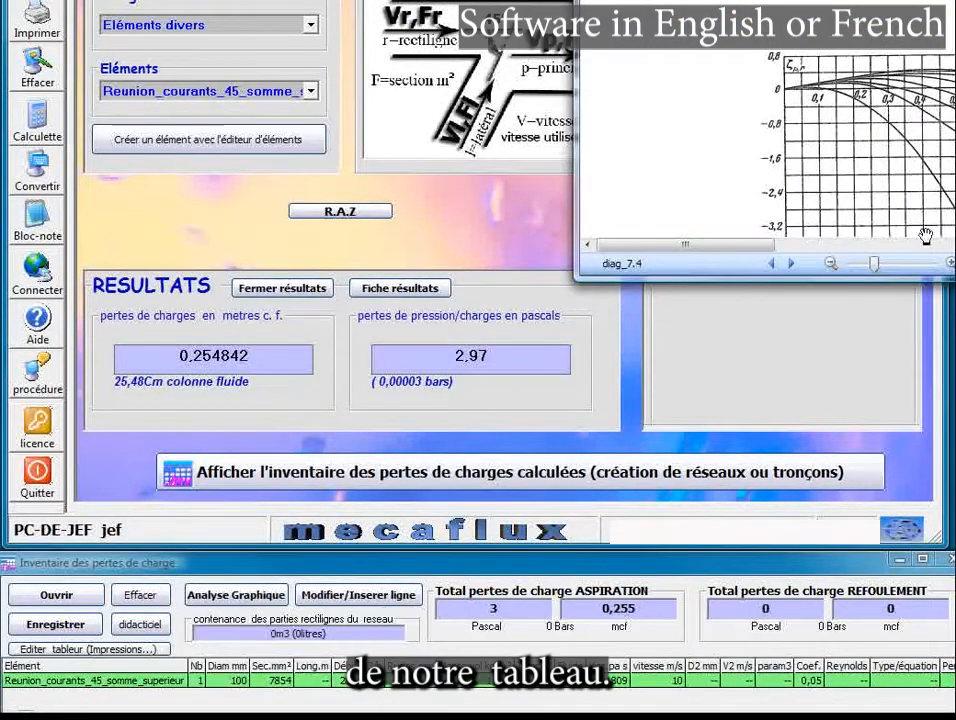
{"action": "scroll", "coordinate": [929, 233], "scroll_direction": "down", "scroll_amount": 3}
{"action": "scroll", "coordinate": [676, 100], "scroll_direction": "up", "scroll_amount": 1}
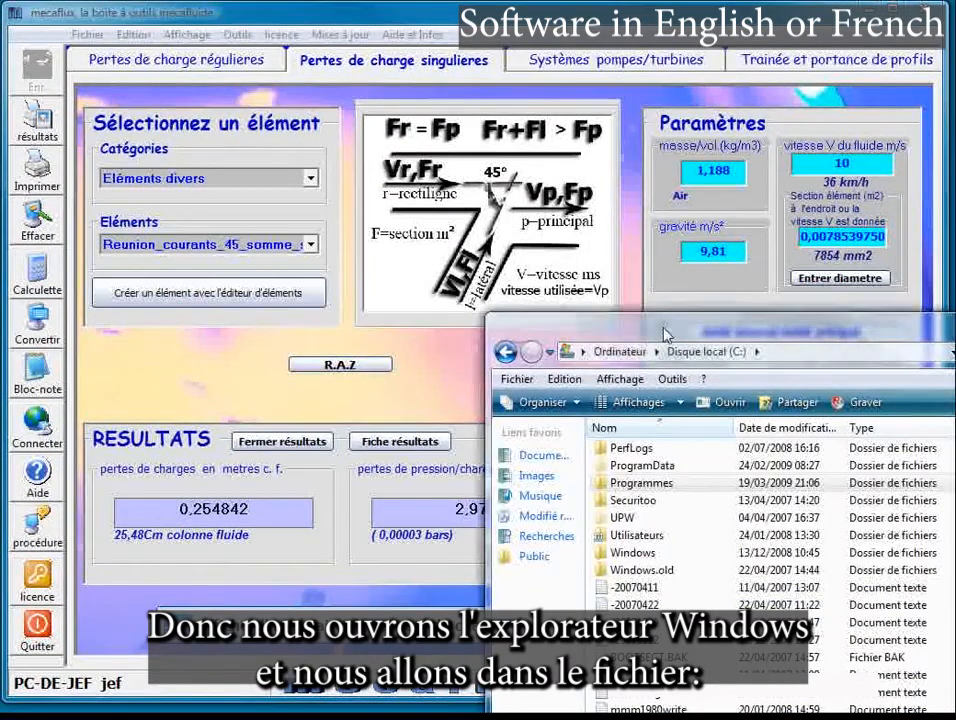
In Windows Explorer, open the singularites folder inside C:\Programmes\MECAFLUX and move the window so its files are fully visible
{"action": "left_click_drag", "start_coordinate": [665, 332], "coordinate": [550, 210]}
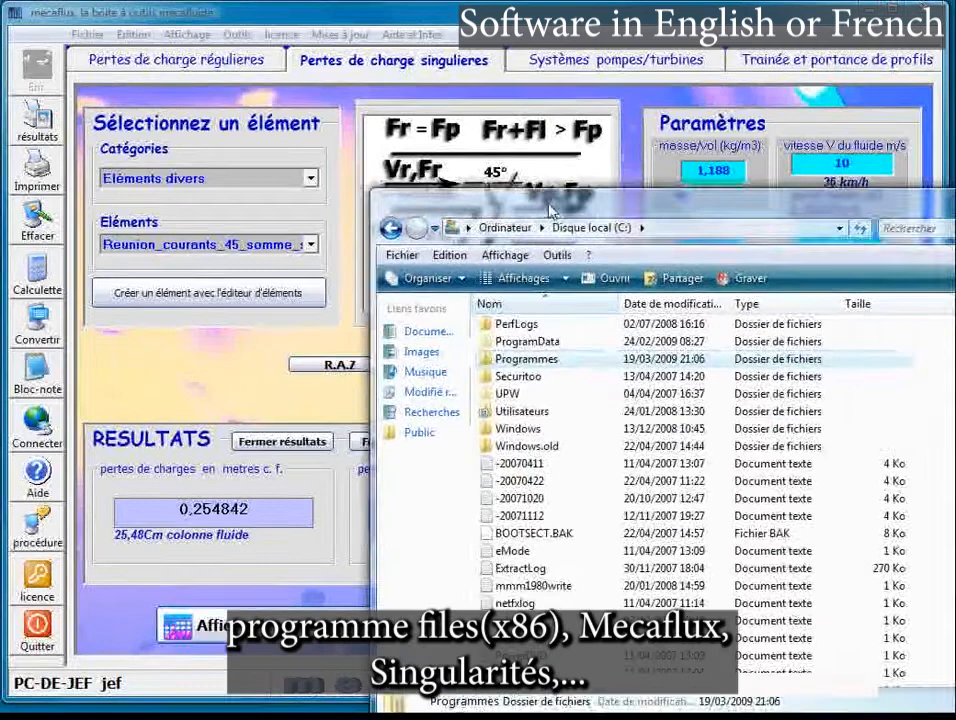
{"action": "double_click", "coordinate": [530, 362]}
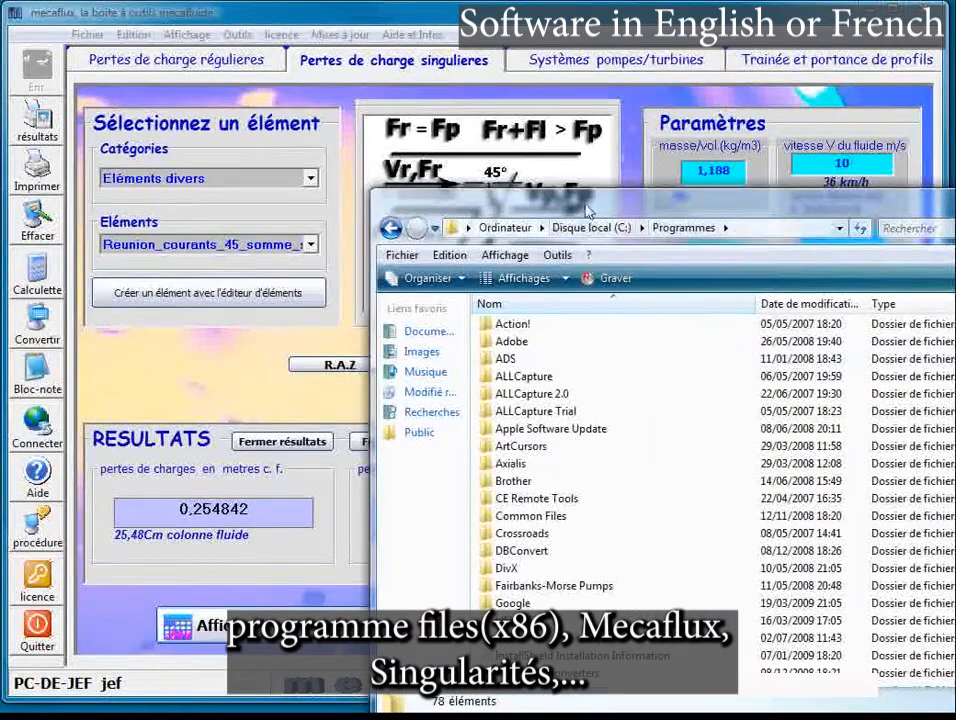
{"action": "left_click_drag", "start_coordinate": [588, 218], "coordinate": [503, 110]}
{"action": "scroll", "coordinate": [493, 467], "scroll_direction": "down", "scroll_amount": 4}
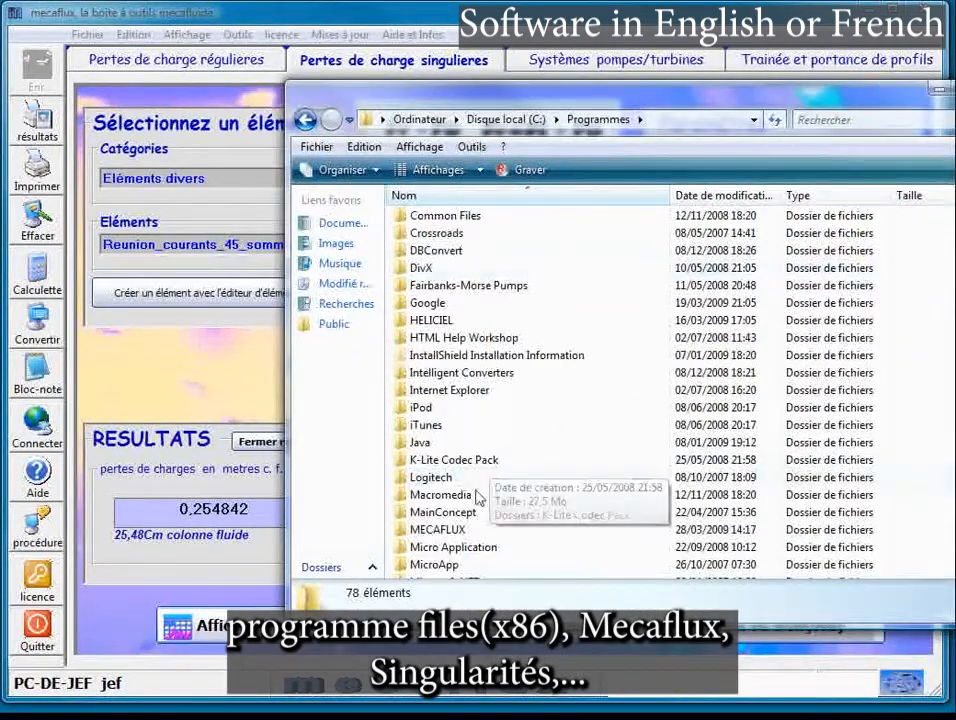
{"action": "double_click", "coordinate": [446, 530]}
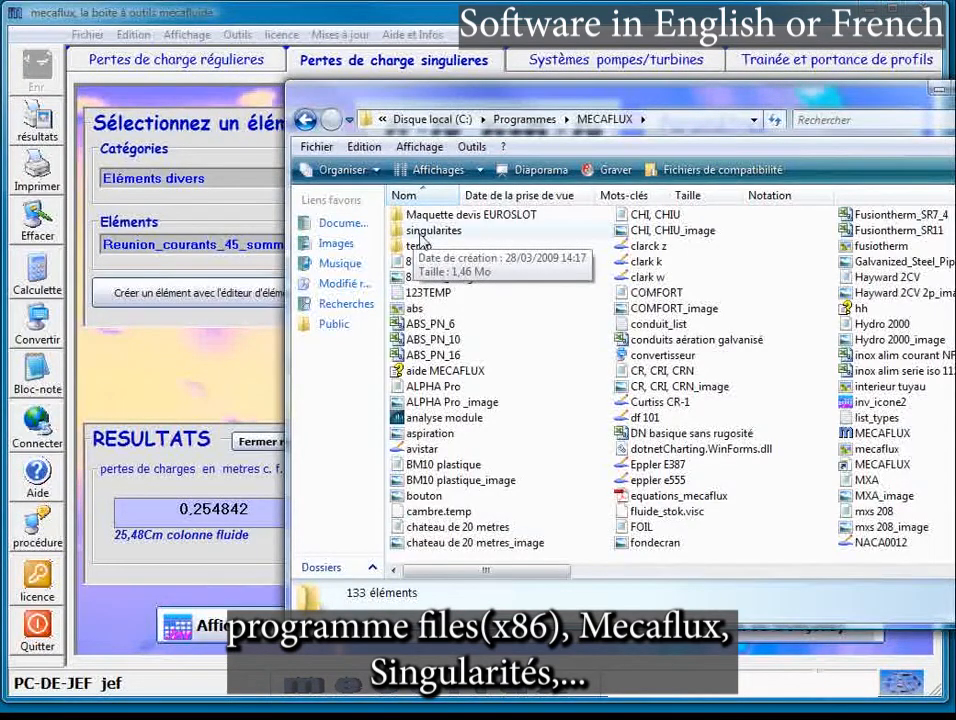
{"action": "double_click", "coordinate": [425, 231]}
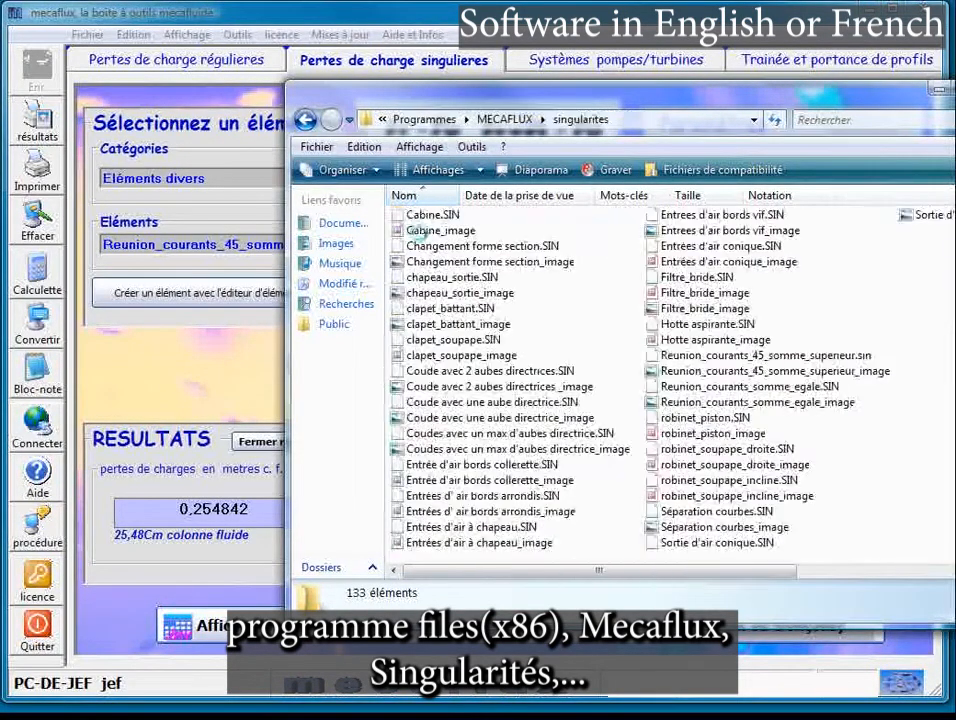
{"action": "left_click_drag", "start_coordinate": [567, 107], "coordinate": [490, 75]}
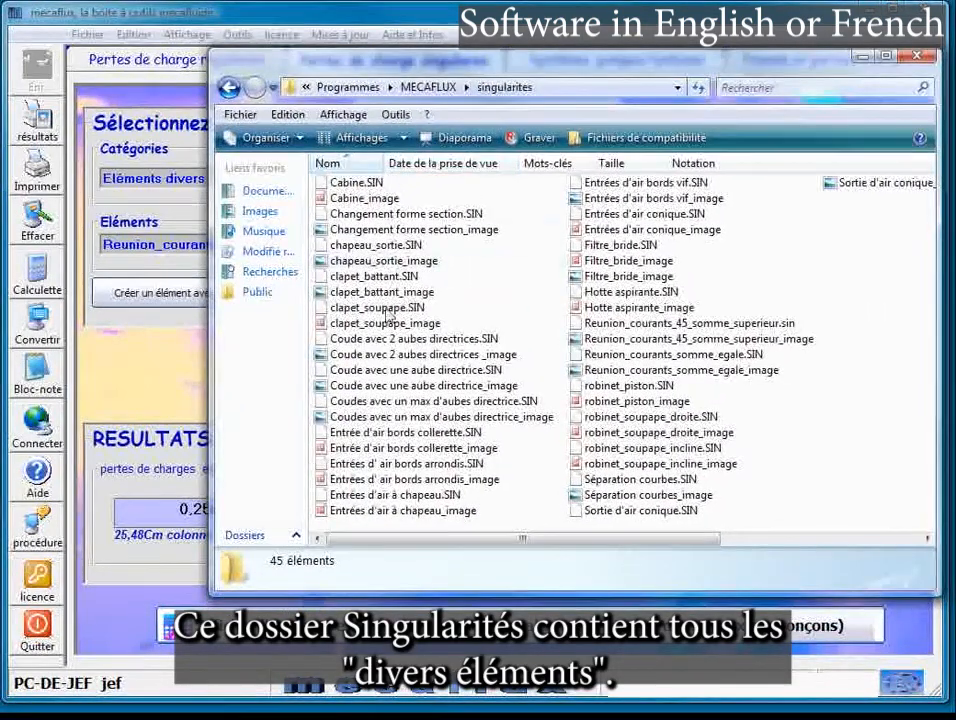
{"action": "left_click_drag", "start_coordinate": [405, 543], "coordinate": [361, 540]}
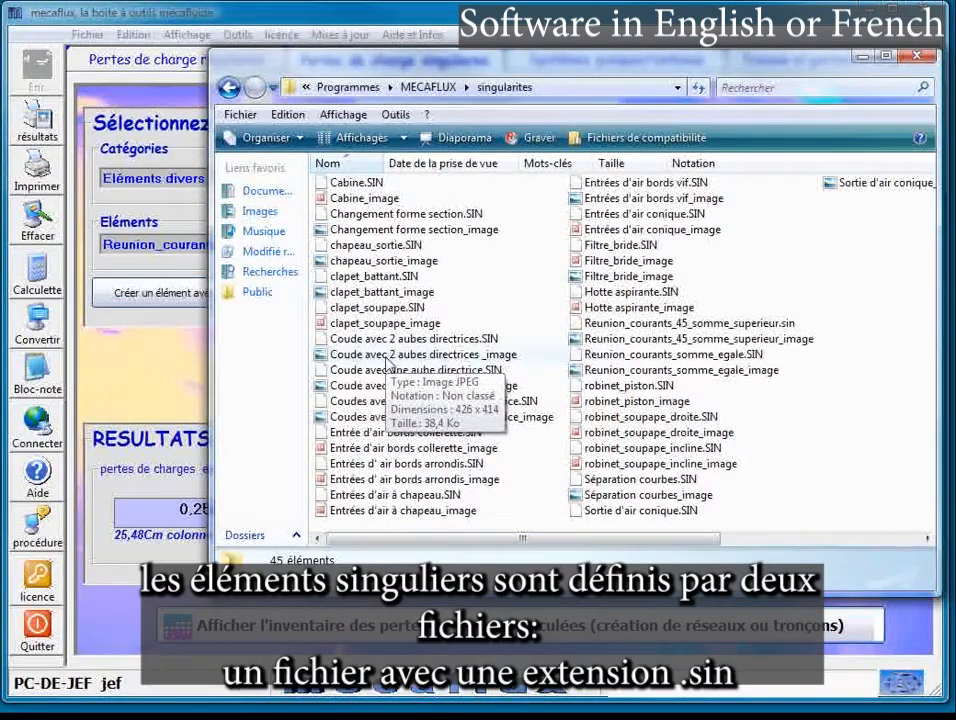
Open Reunion_courants_45_somme_superieur_image from the singularites folder and compare it with the element's diagram in Mecaflux
{"action": "left_click", "coordinate": [575, 325]}
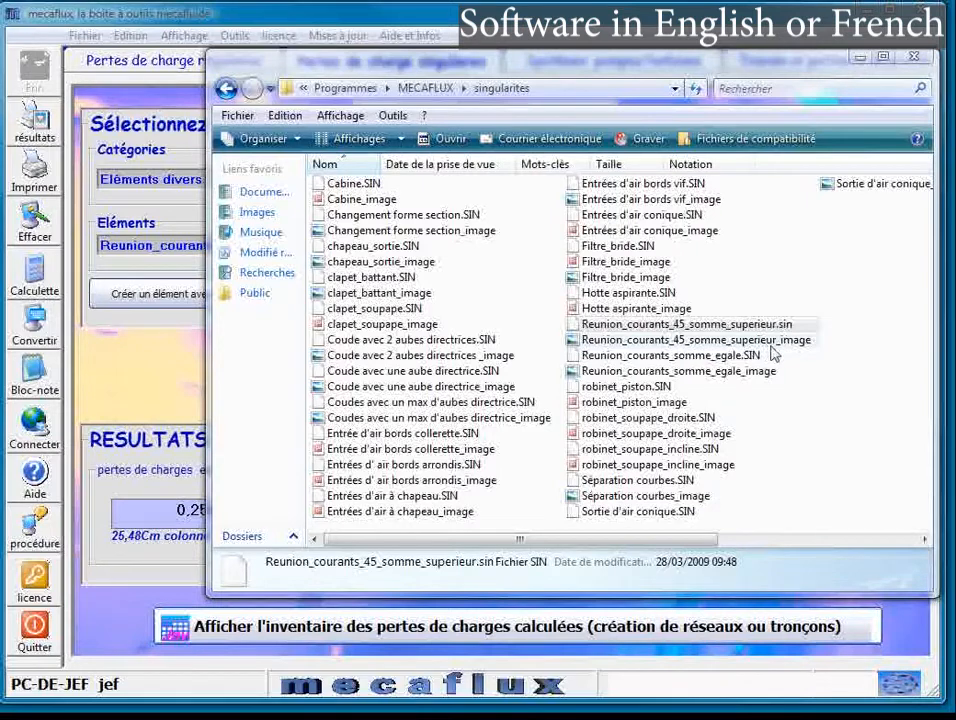
{"action": "double_click", "coordinate": [676, 342]}
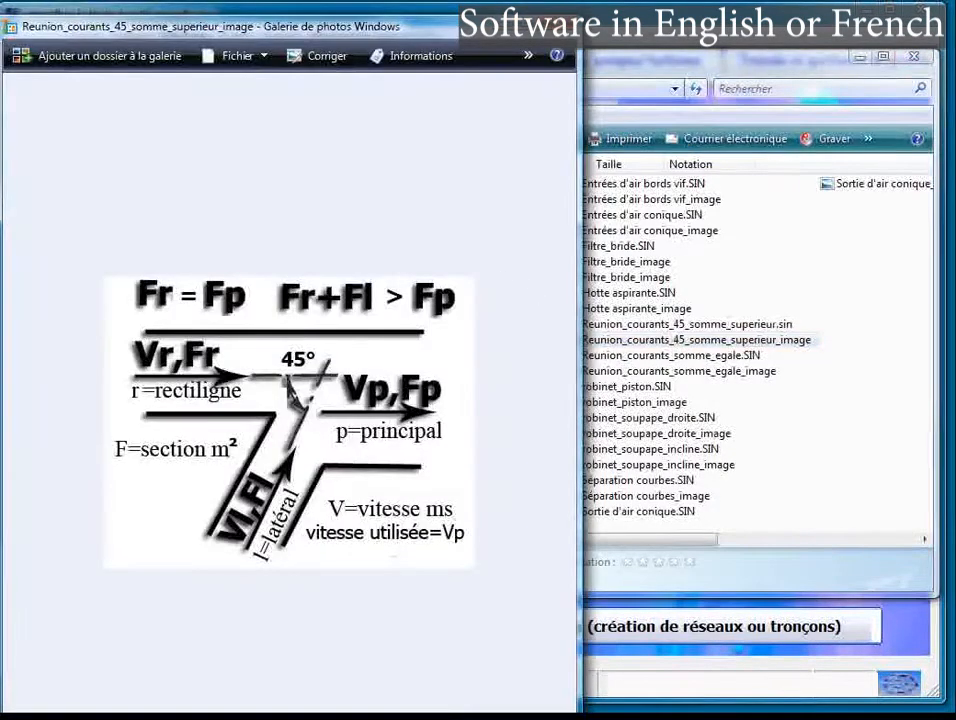
{"action": "left_click_drag", "start_coordinate": [257, 33], "coordinate": [722, 44]}
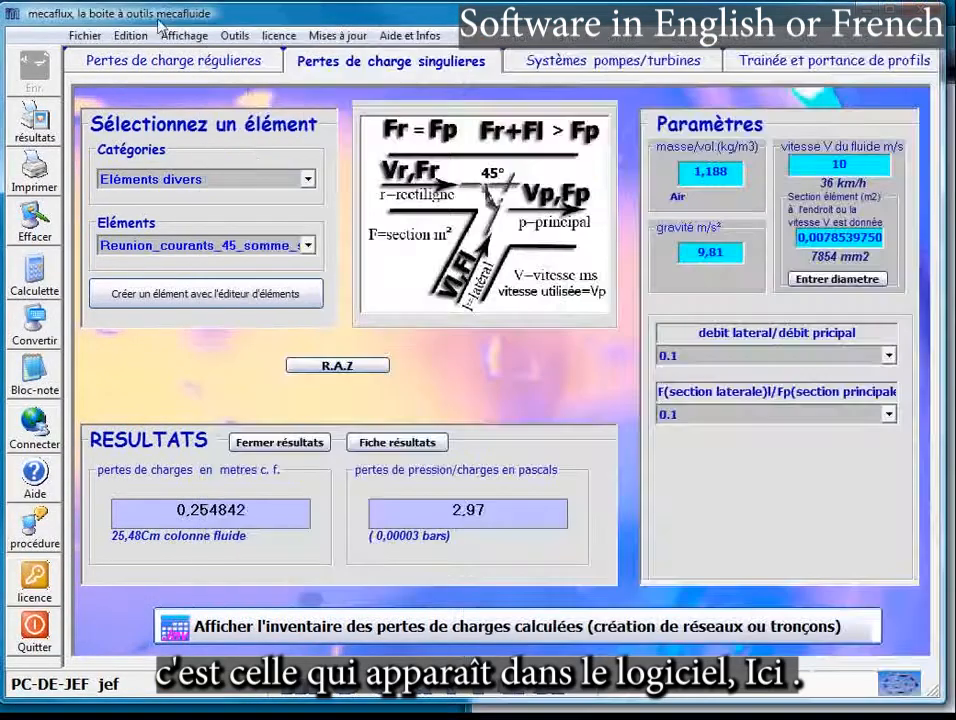
{"action": "left_click", "coordinate": [118, 22]}
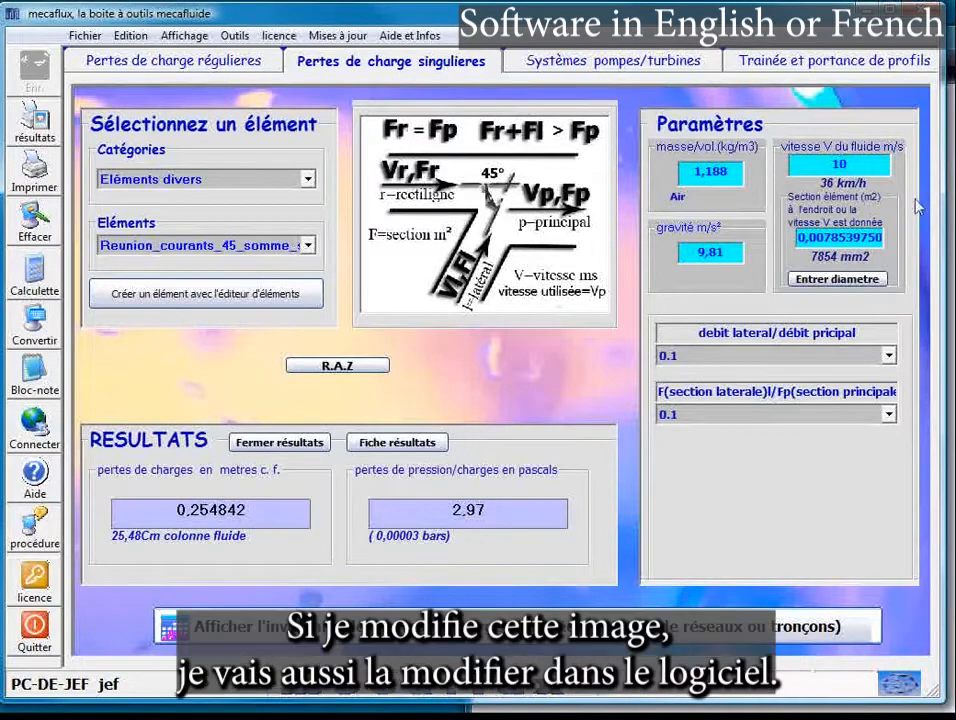
{"action": "left_click", "coordinate": [953, 195]}
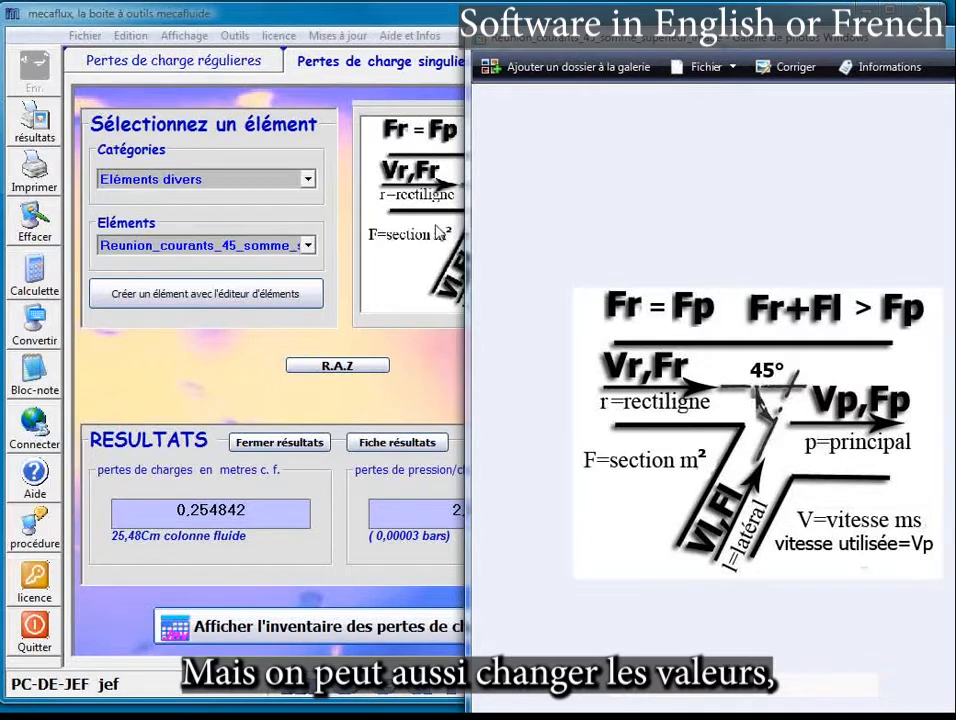
{"action": "left_click", "coordinate": [438, 236]}
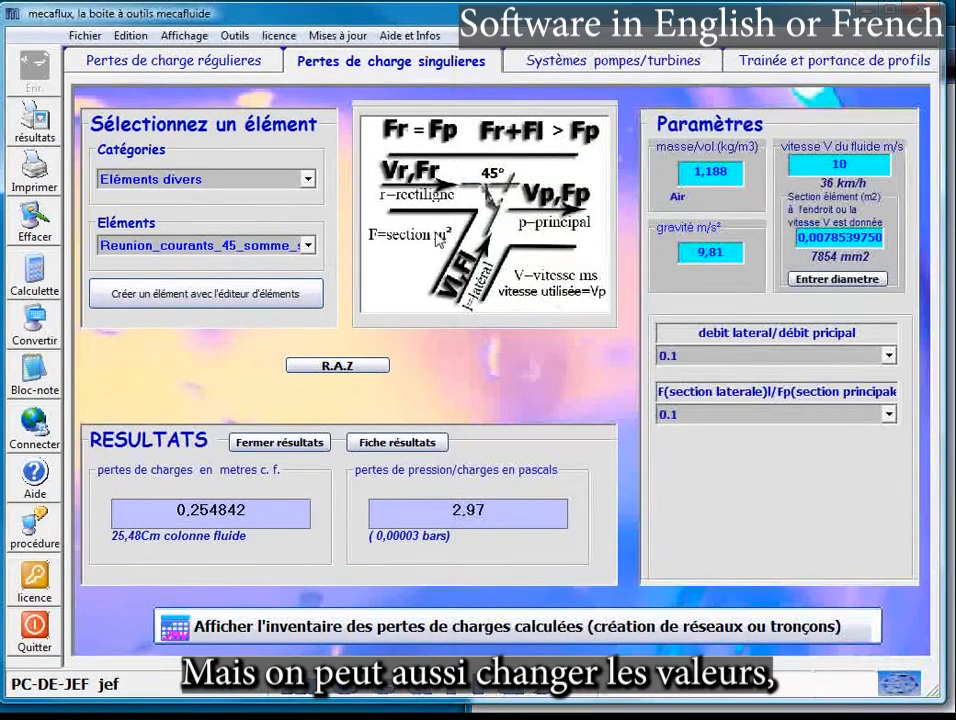
Review the lateral/main flow ratio values, keep 0.1, and switch back to the singularites folder in Windows Explorer
{"action": "left_click", "coordinate": [703, 357]}
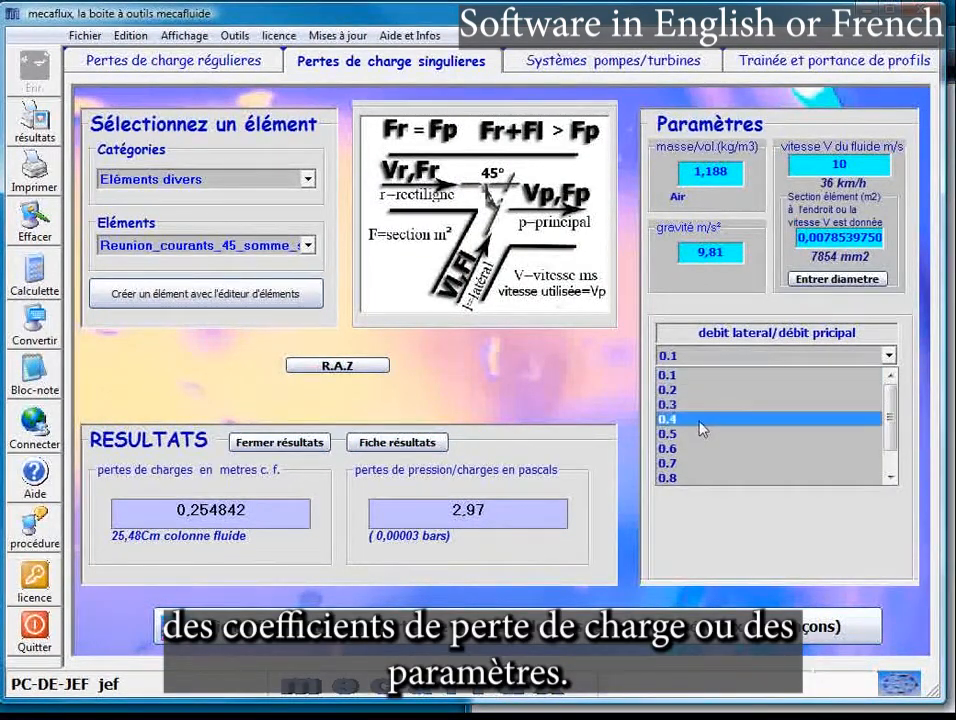
{"action": "left_click", "coordinate": [696, 374]}
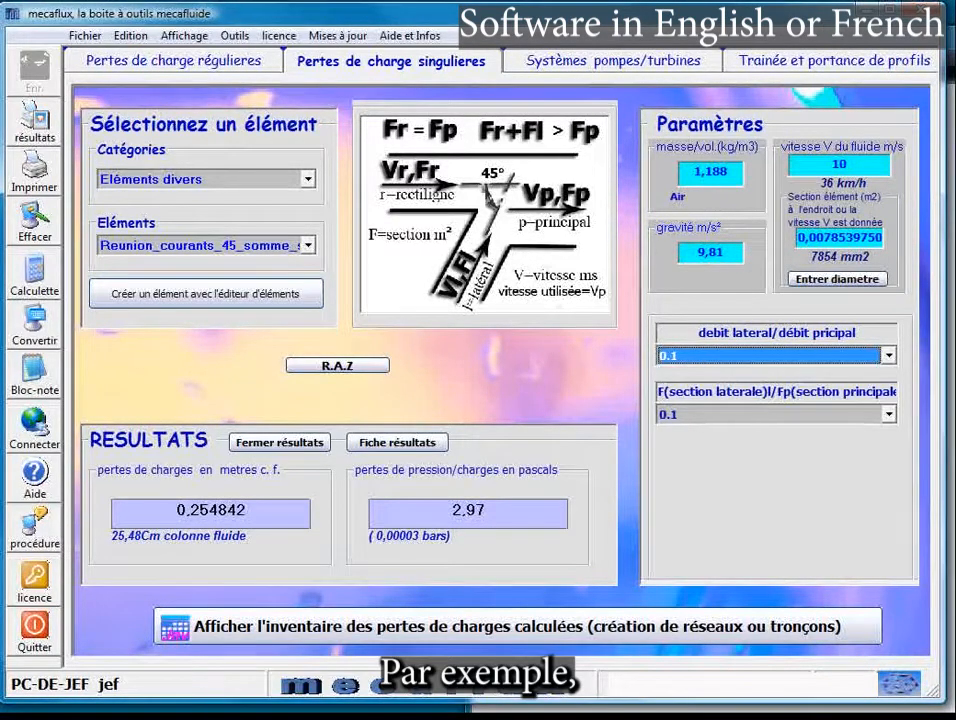
{"action": "left_click", "coordinate": [645, 710]}
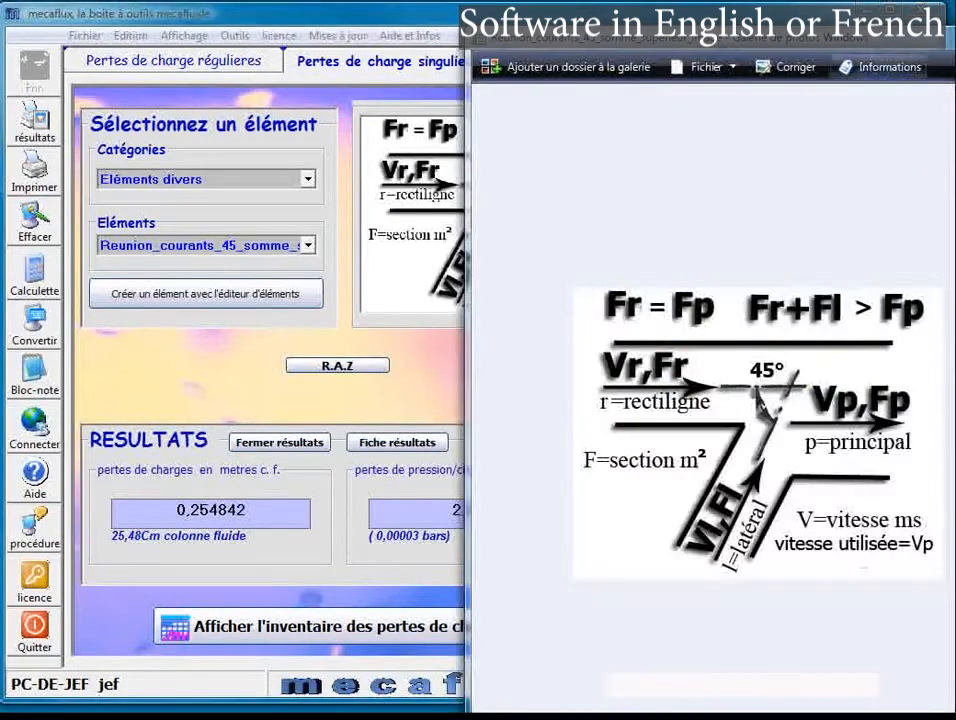
{"action": "left_click", "coordinate": [645, 712]}
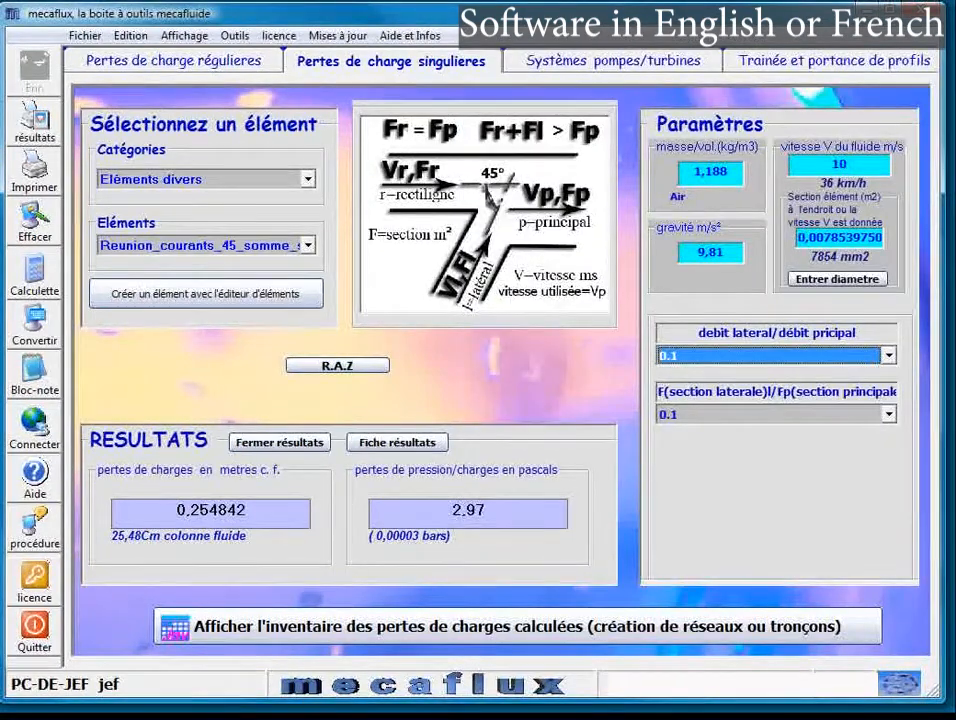
{"action": "left_click", "coordinate": [110, 712]}
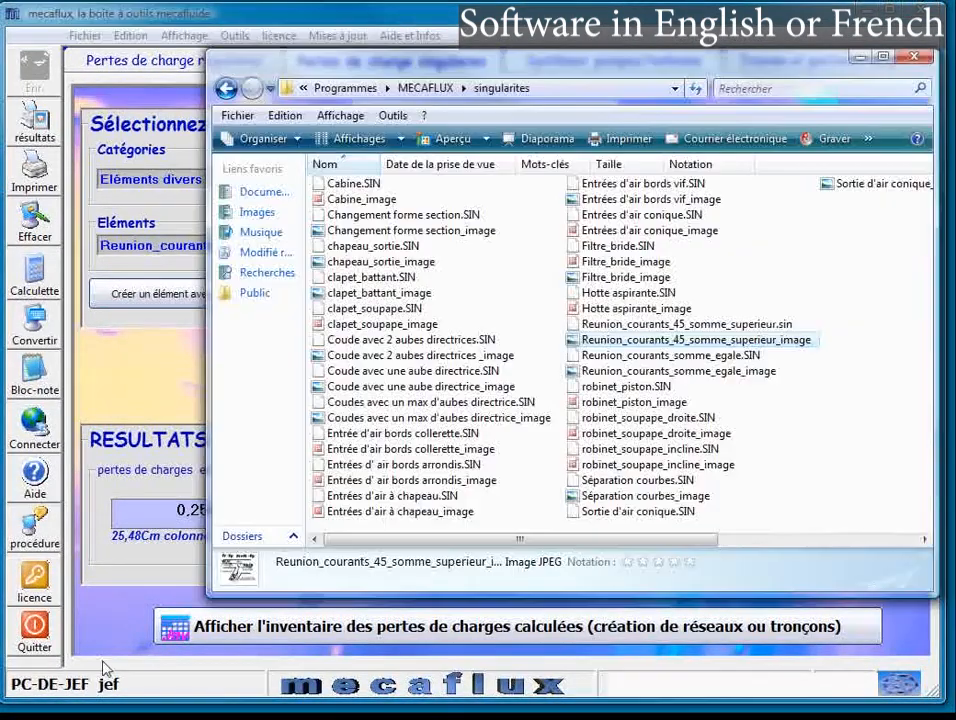
Open Reunion_courants_45_somme_superieur.sin from the singularites folder with Bloc-notes, move the text window and enlarge it to show more lines
{"action": "left_click", "coordinate": [675, 329]}
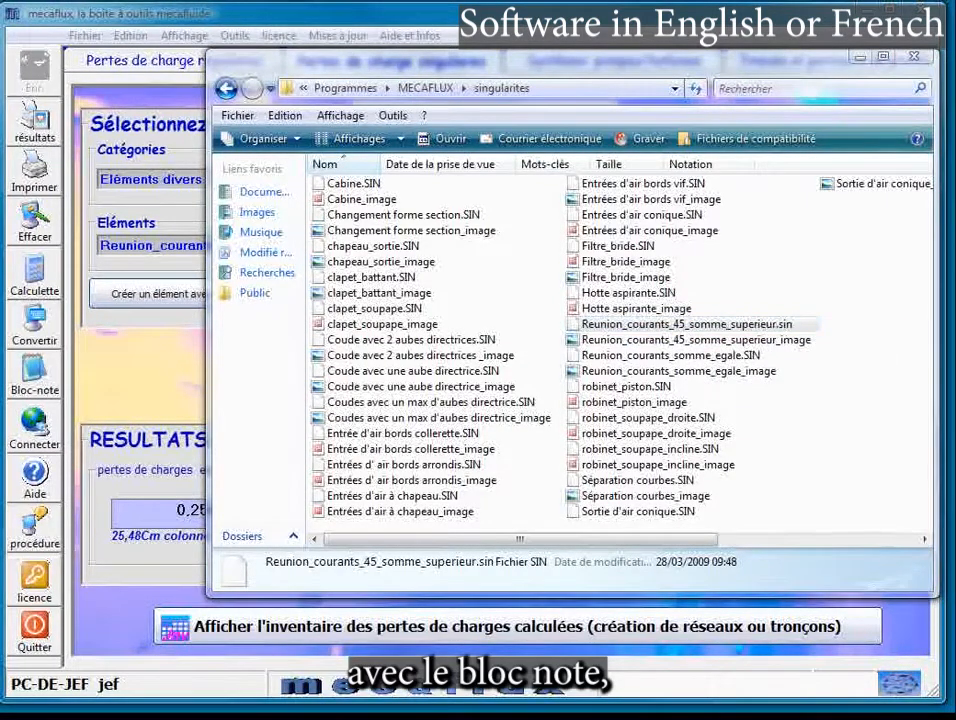
{"action": "left_click_drag", "start_coordinate": [2, 392], "coordinate": [793, 232]}
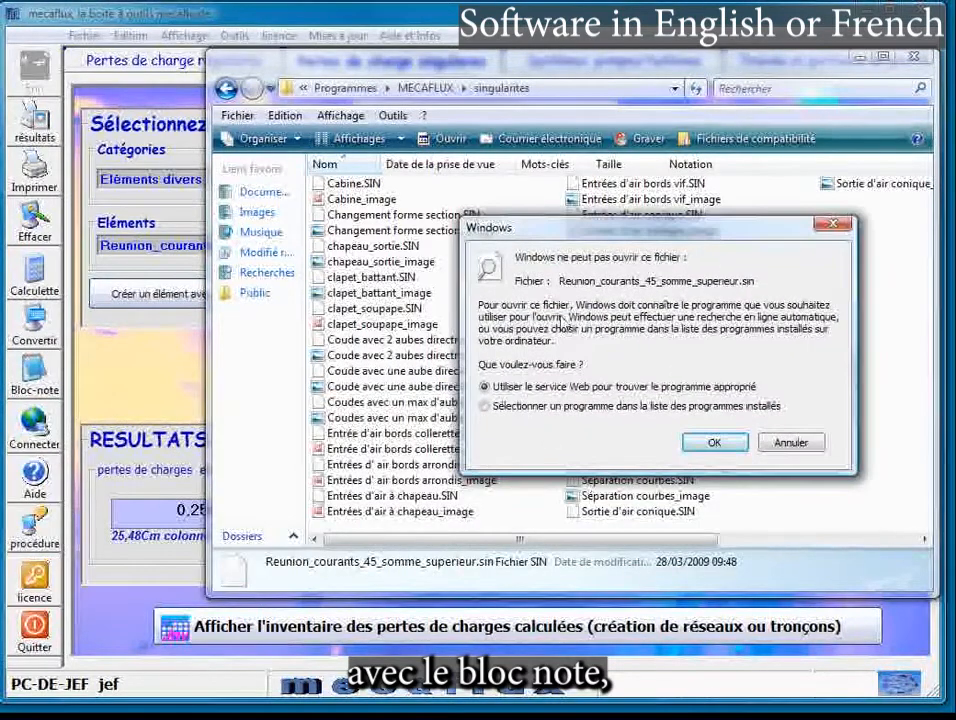
{"action": "left_click", "coordinate": [486, 407]}
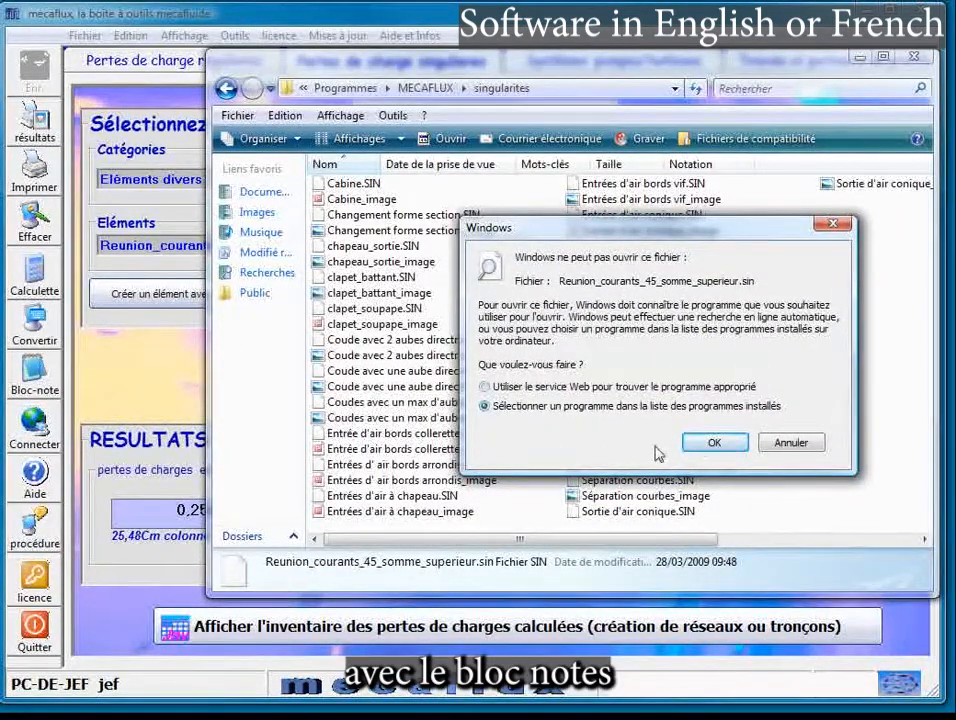
{"action": "left_click", "coordinate": [712, 442]}
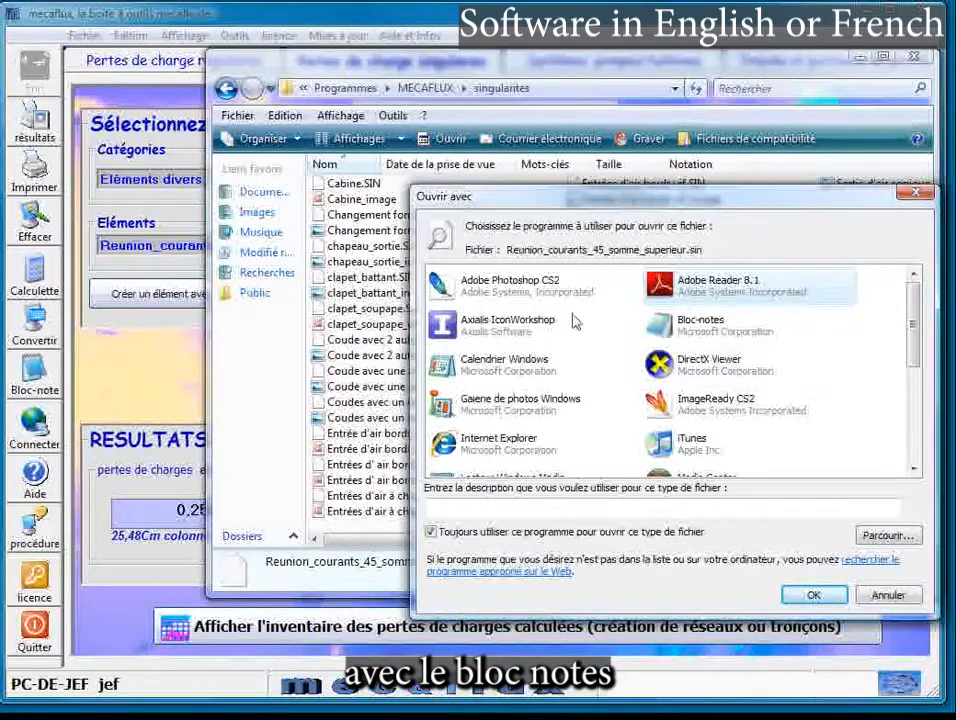
{"action": "double_click", "coordinate": [696, 322]}
{"action": "left_click_drag", "start_coordinate": [490, 110], "coordinate": [400, 28]}
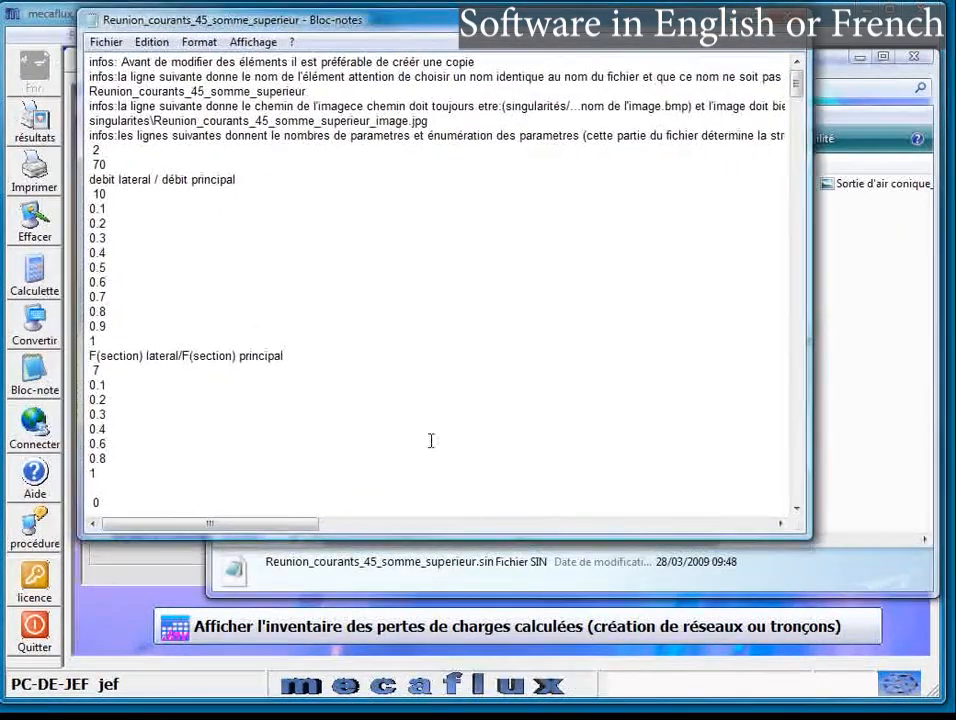
{"action": "left_click_drag", "start_coordinate": [505, 533], "coordinate": [506, 666]}
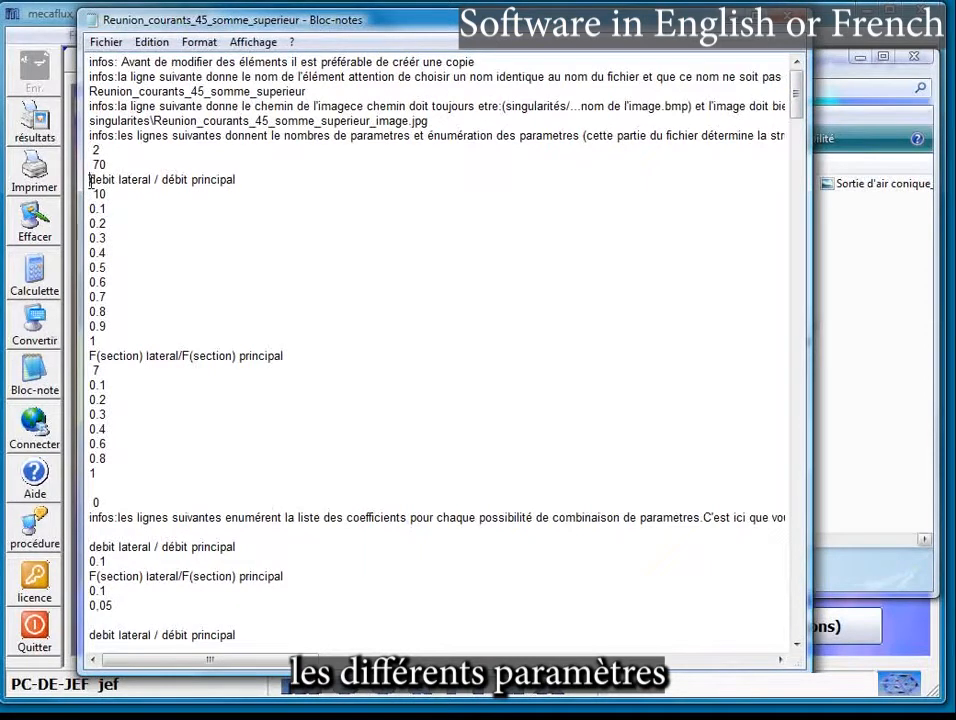
Examine the flow-ratio and section-ratio parameter lists in the .sin file, and the coefficient entry for ratios 0.1 and 0.1
{"action": "left_click_drag", "start_coordinate": [90, 181], "coordinate": [244, 181]}
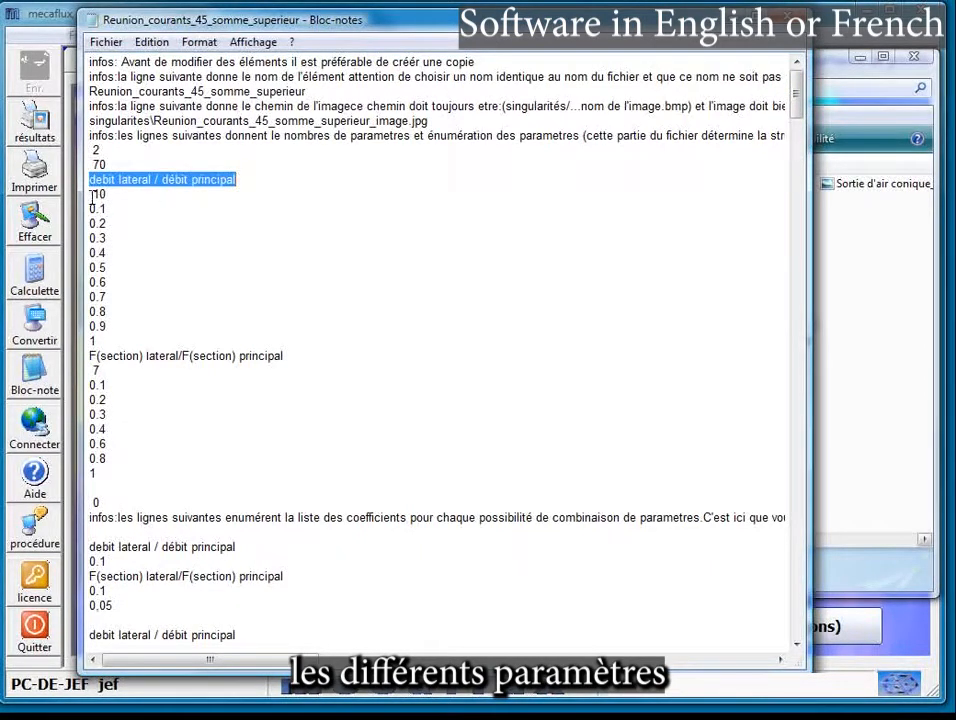
{"action": "left_click_drag", "start_coordinate": [89, 207], "coordinate": [107, 338]}
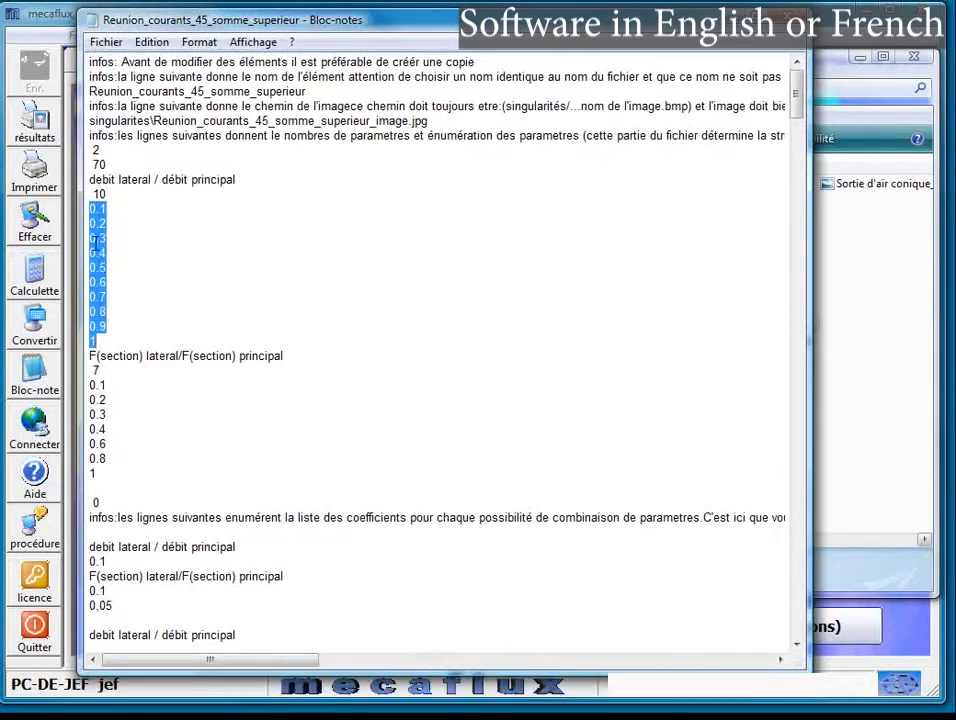
{"action": "left_click_drag", "start_coordinate": [88, 194], "coordinate": [111, 194]}
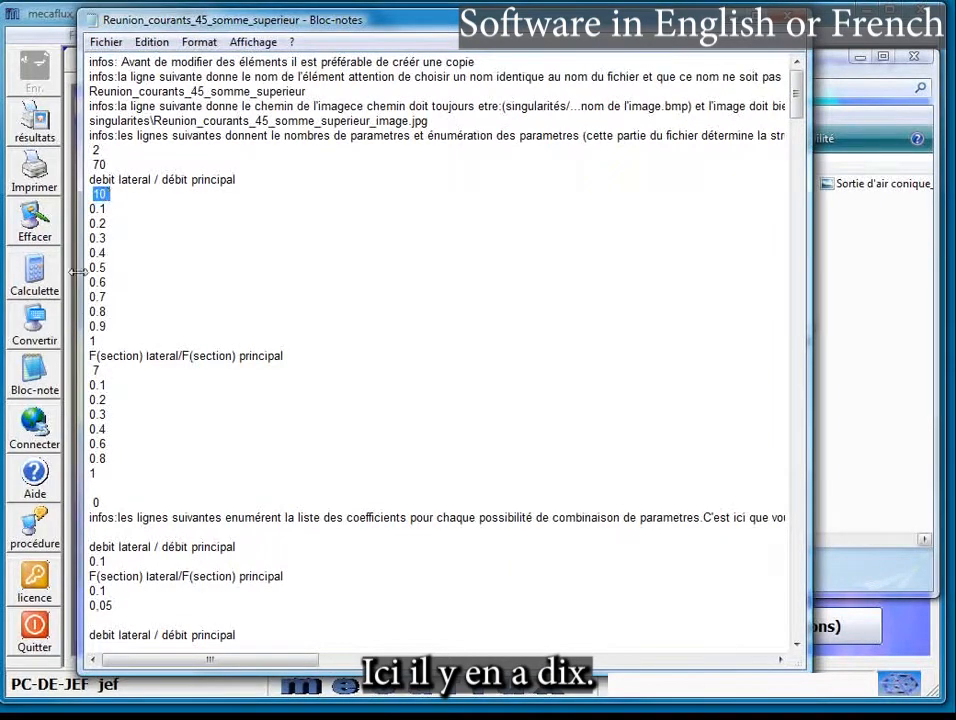
{"action": "left_click_drag", "start_coordinate": [89, 370], "coordinate": [108, 477]}
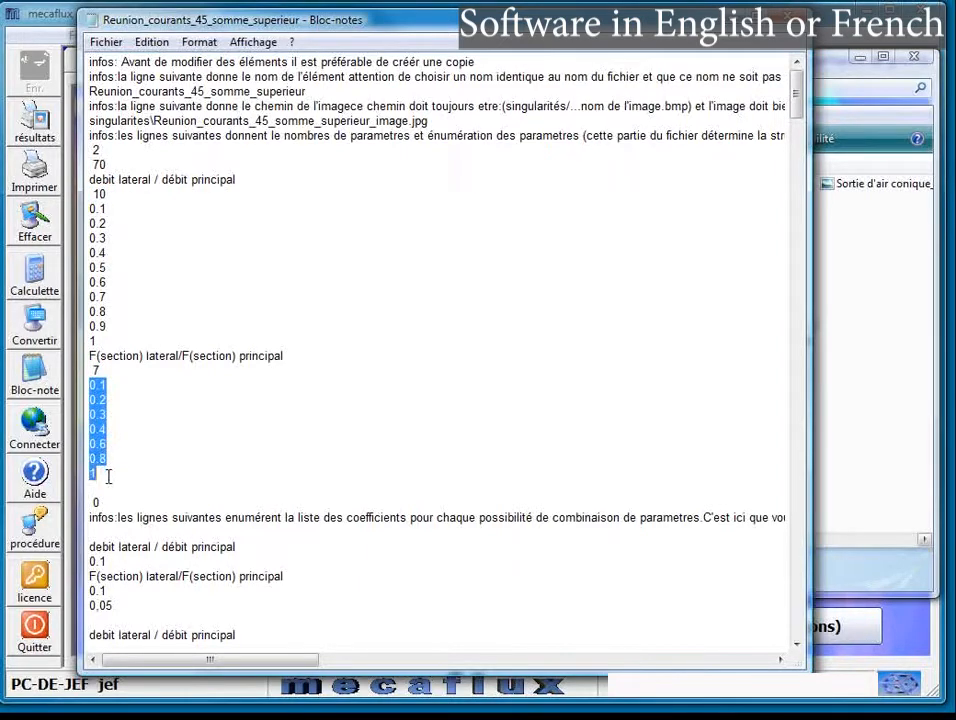
{"action": "left_click", "coordinate": [177, 520]}
{"action": "scroll", "coordinate": [177, 522], "scroll_direction": "down", "scroll_amount": 7}
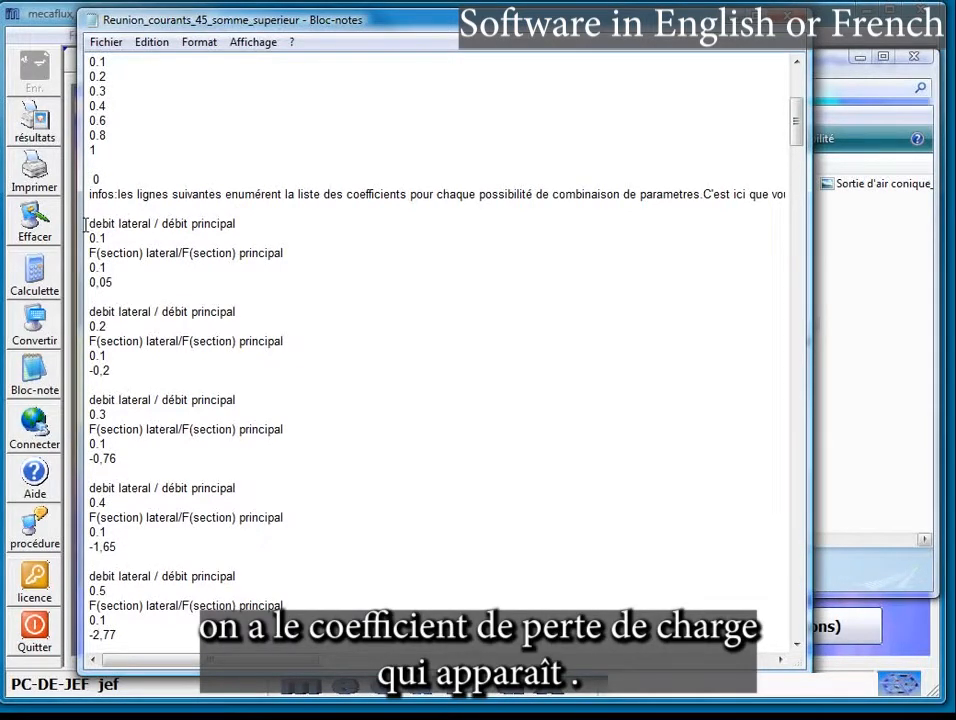
{"action": "left_click_drag", "start_coordinate": [88, 225], "coordinate": [261, 233]}
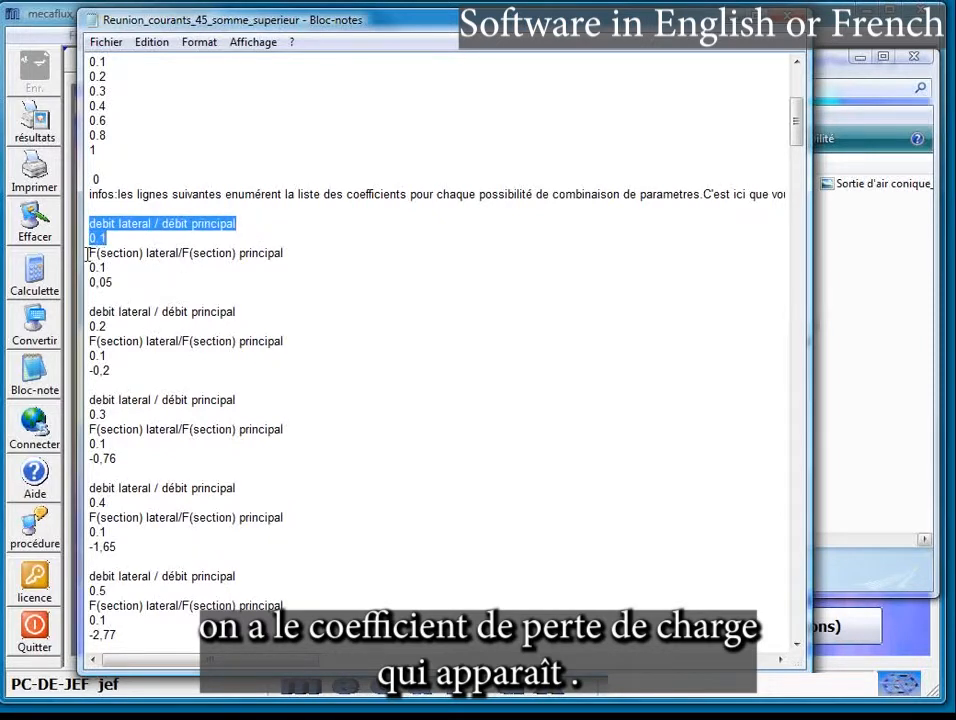
{"action": "left_click_drag", "start_coordinate": [88, 253], "coordinate": [115, 283]}
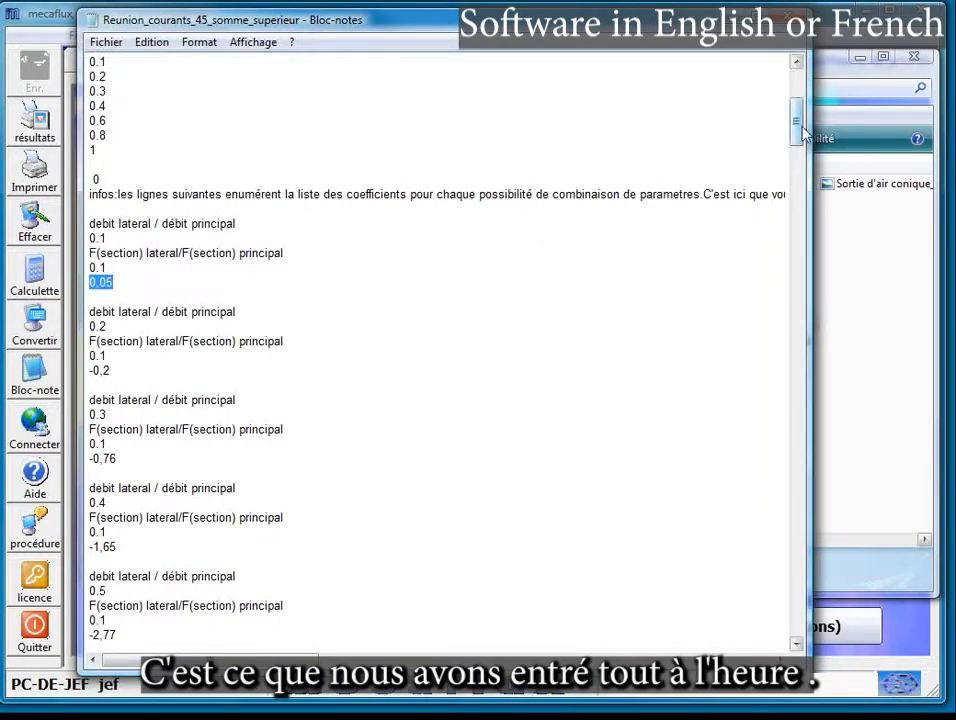
Review the parameter headings and value counts again, and inspect the coefficients for flow ratios 0.3, 0.4 and 0.5 at section ratio 0.1
{"action": "left_click_drag", "start_coordinate": [798, 132], "coordinate": [800, 100]}
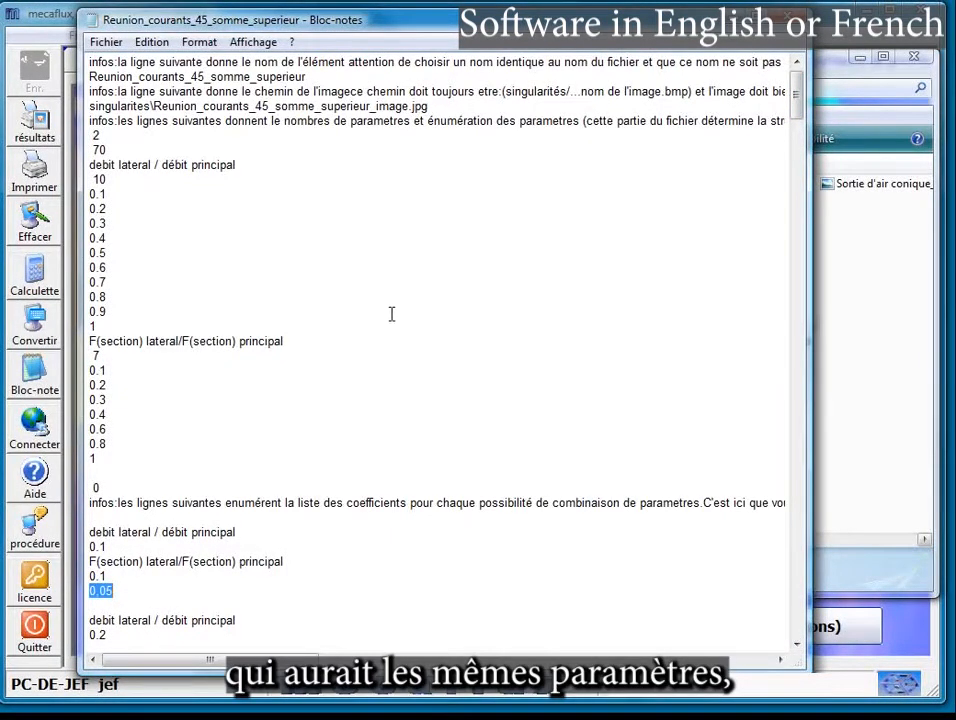
{"action": "left_click_drag", "start_coordinate": [89, 166], "coordinate": [252, 168]}
{"action": "left_click_drag", "start_coordinate": [93, 181], "coordinate": [127, 356]}
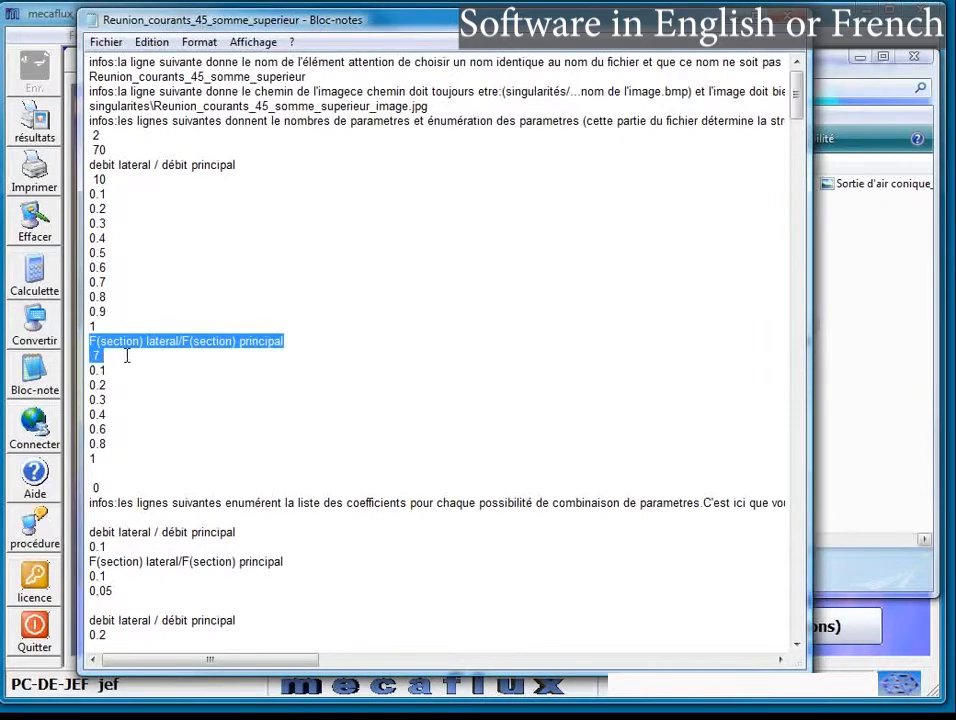
{"action": "left_click", "coordinate": [93, 357]}
{"action": "double_click", "coordinate": [93, 358]}
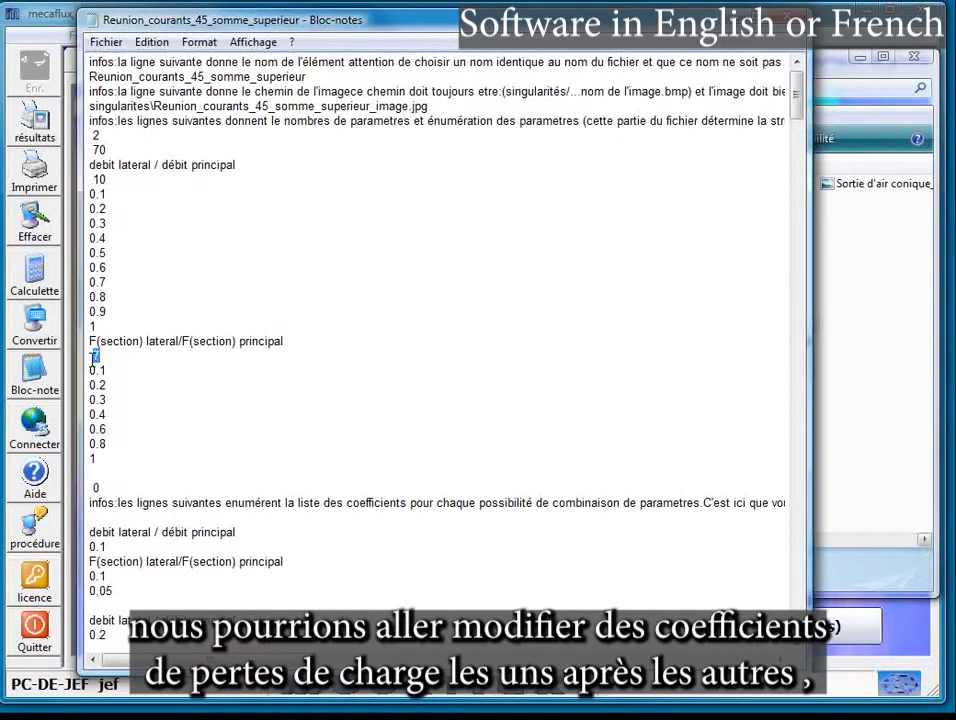
{"action": "left_click_drag", "start_coordinate": [86, 370], "coordinate": [111, 444]}
{"action": "left_click", "coordinate": [153, 488]}
{"action": "scroll", "coordinate": [186, 480], "scroll_direction": "up", "scroll_amount": 1}
{"action": "scroll", "coordinate": [188, 478], "scroll_direction": "down", "scroll_amount": 15}
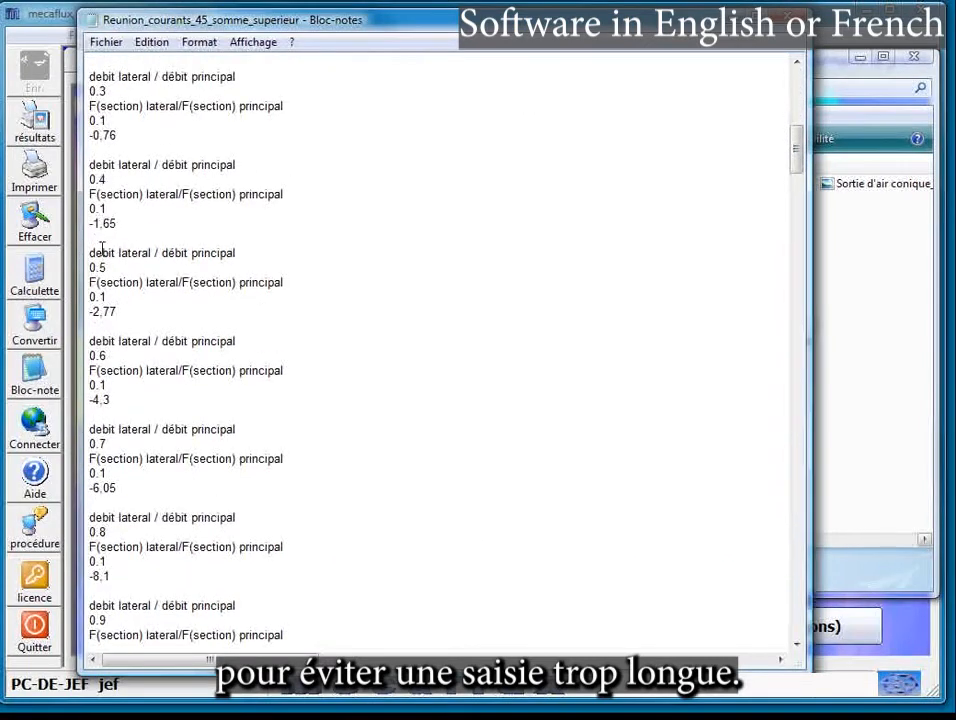
{"action": "left_click_drag", "start_coordinate": [90, 136], "coordinate": [137, 137]}
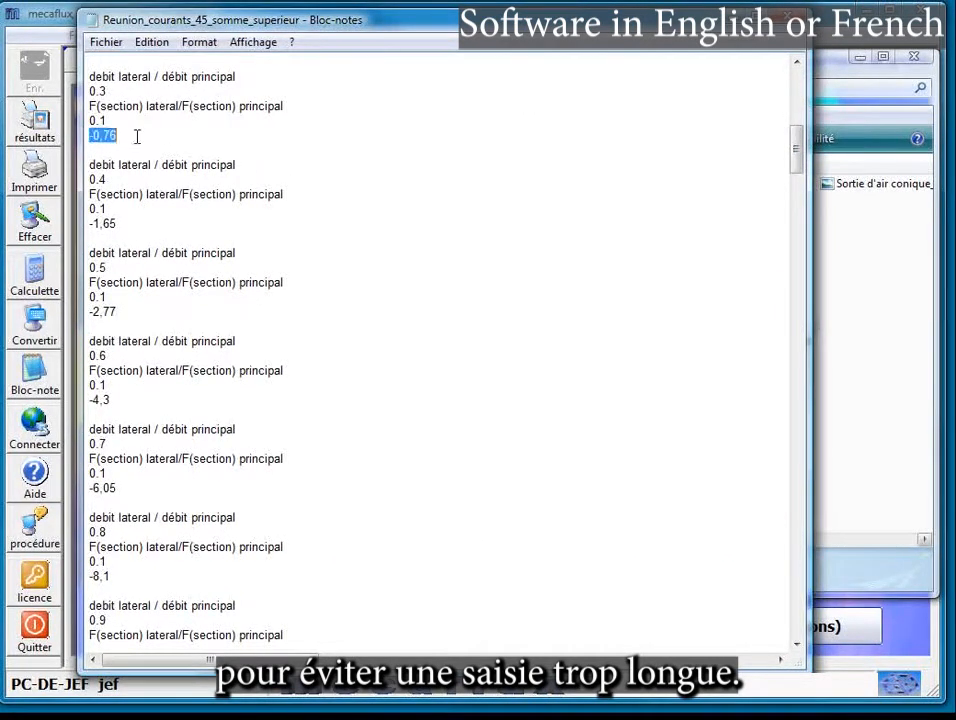
{"action": "left_click_drag", "start_coordinate": [90, 224], "coordinate": [118, 224]}
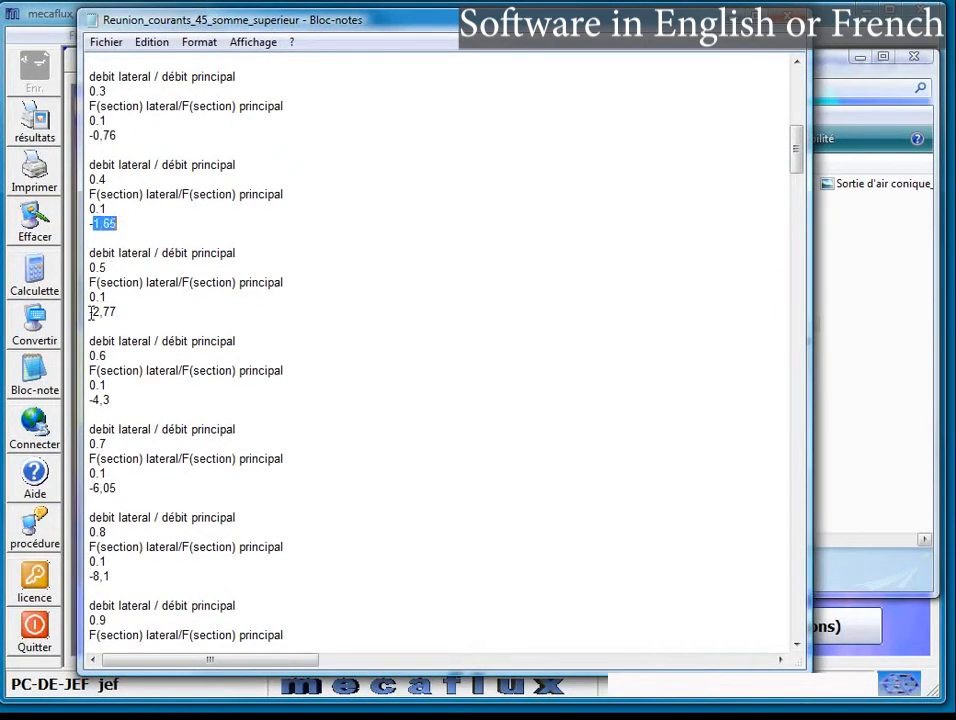
{"action": "left_click_drag", "start_coordinate": [91, 313], "coordinate": [118, 313]}
Check the element name and image path lines at the start of the .sin file, and close the file
{"action": "scroll", "coordinate": [331, 384], "scroll_direction": "up", "scroll_amount": 15}
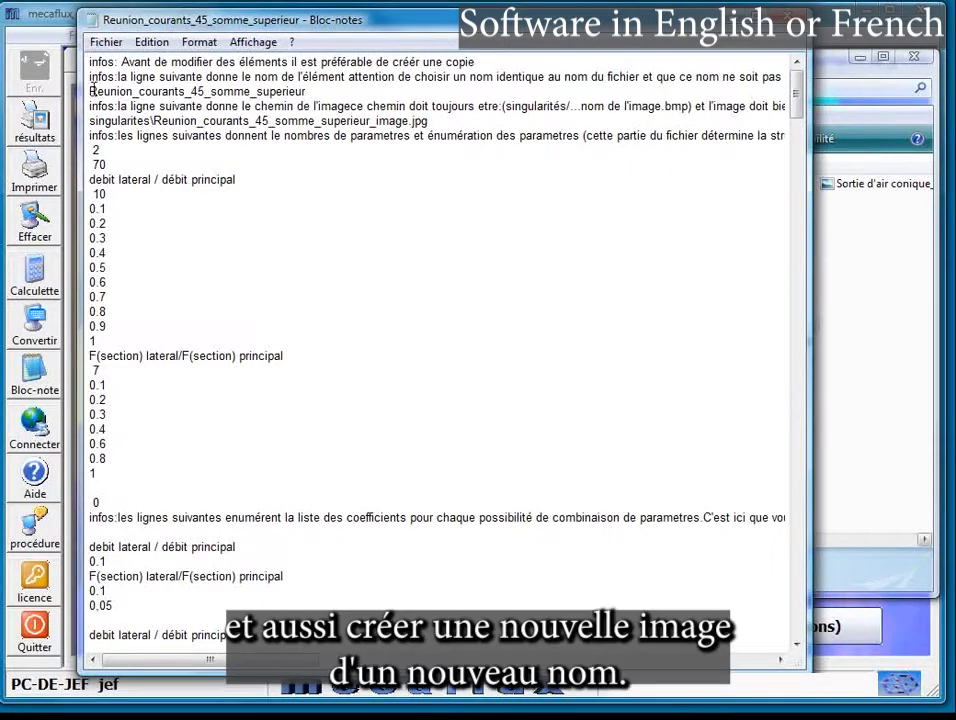
{"action": "left_click_drag", "start_coordinate": [89, 91], "coordinate": [187, 92]}
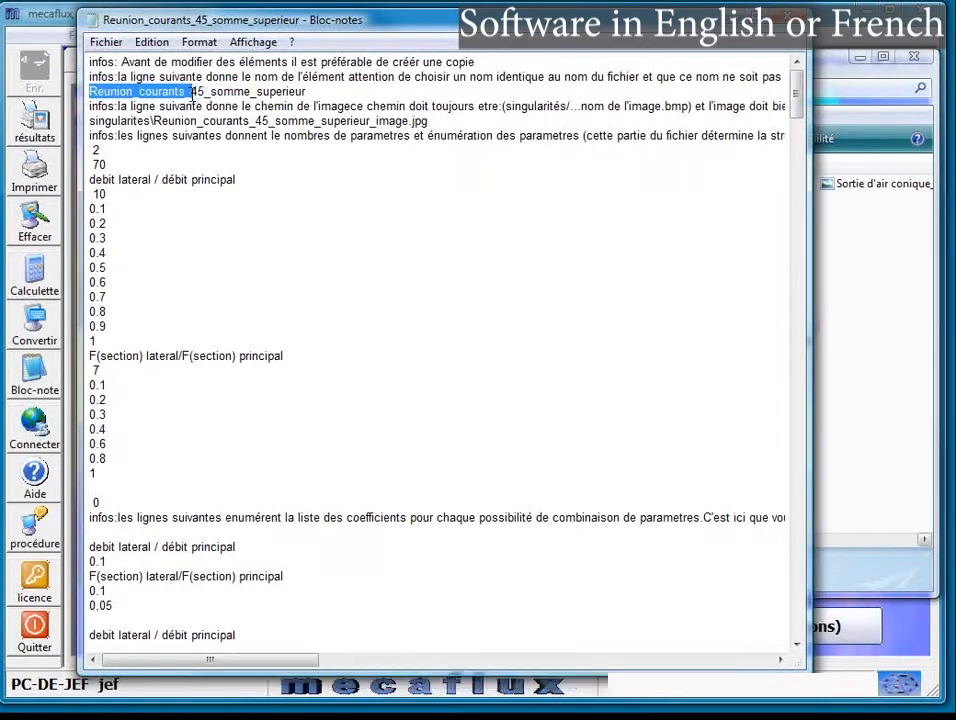
{"action": "left_click_drag", "start_coordinate": [255, 120], "coordinate": [269, 120]}
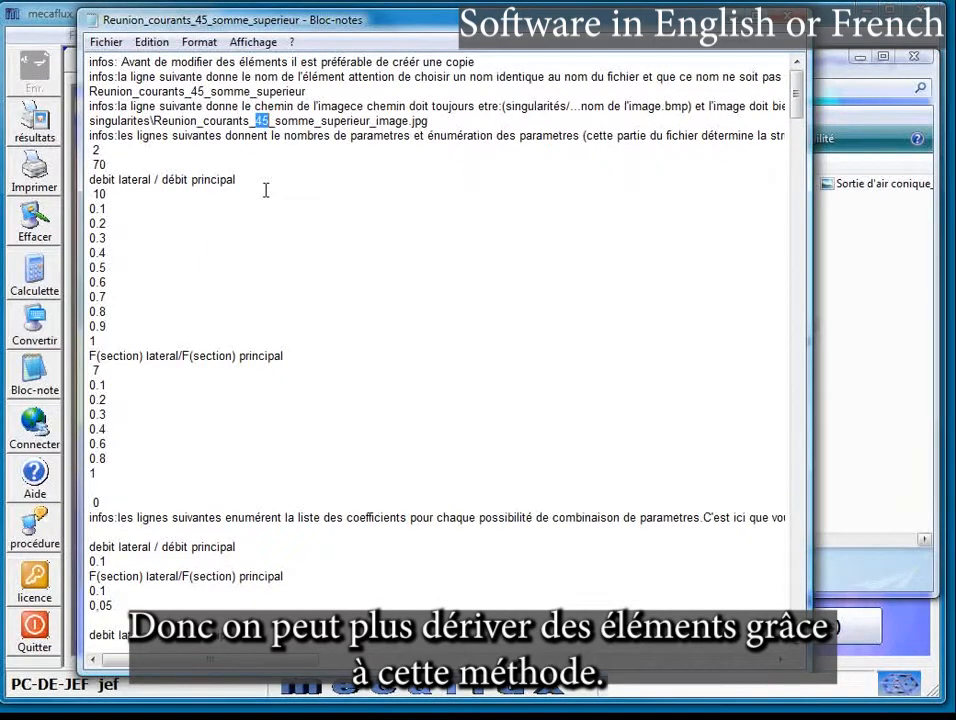
{"action": "left_click", "coordinate": [788, 20]}
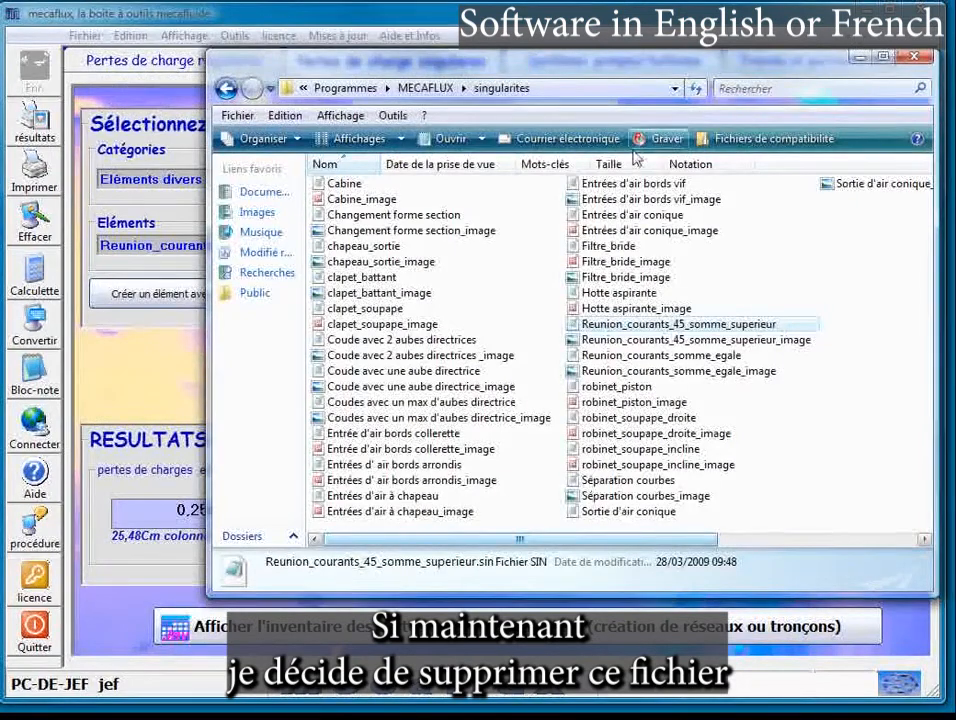
Locate the Reunion_courants_45_somme_superieur file and its image in the singularites folder, and switch back to Mecaflux
{"action": "left_click", "coordinate": [609, 326]}
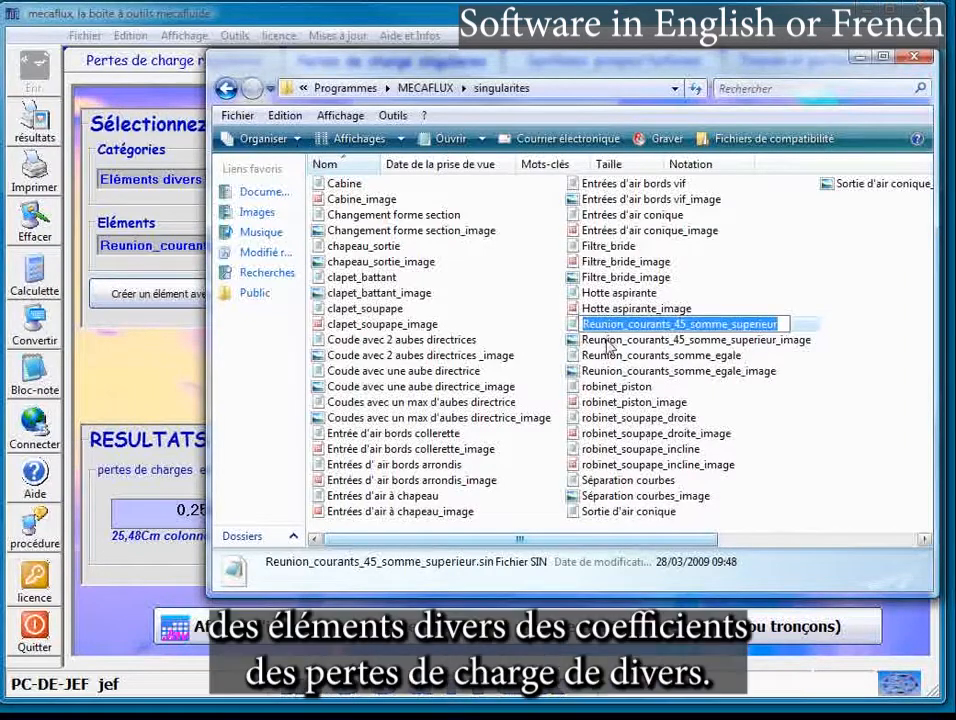
{"action": "left_click", "coordinate": [609, 345]}
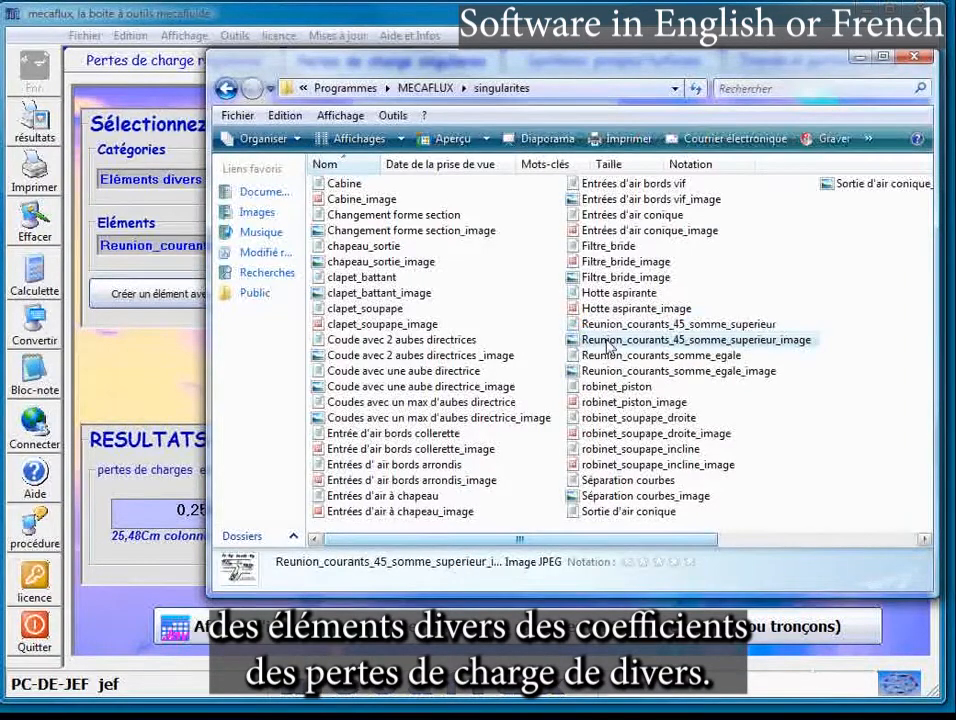
{"action": "left_click", "coordinate": [170, 401]}
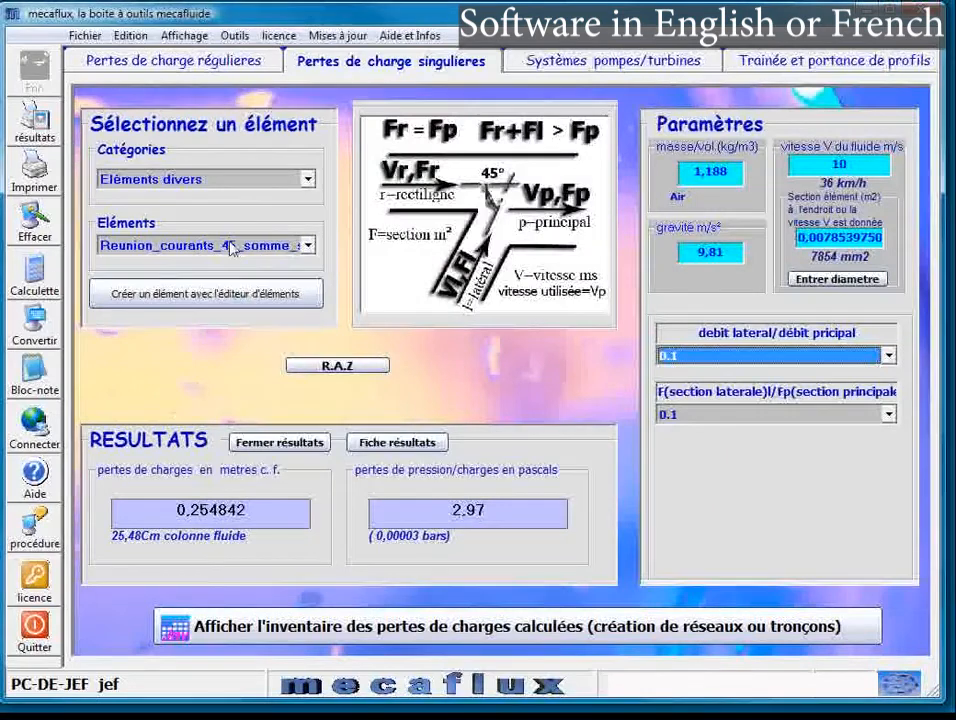